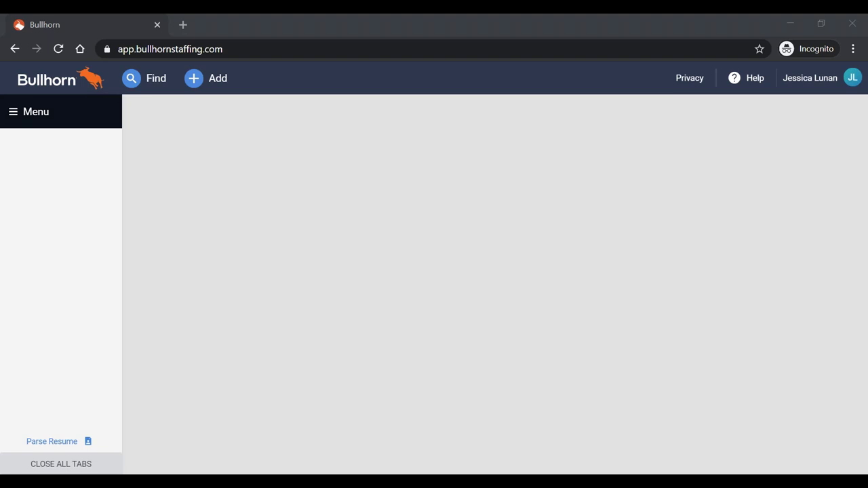
- Open Reporting, expand the Standard Reports, and run the Job Activity Report to open its criteria
left_click(41, 106)
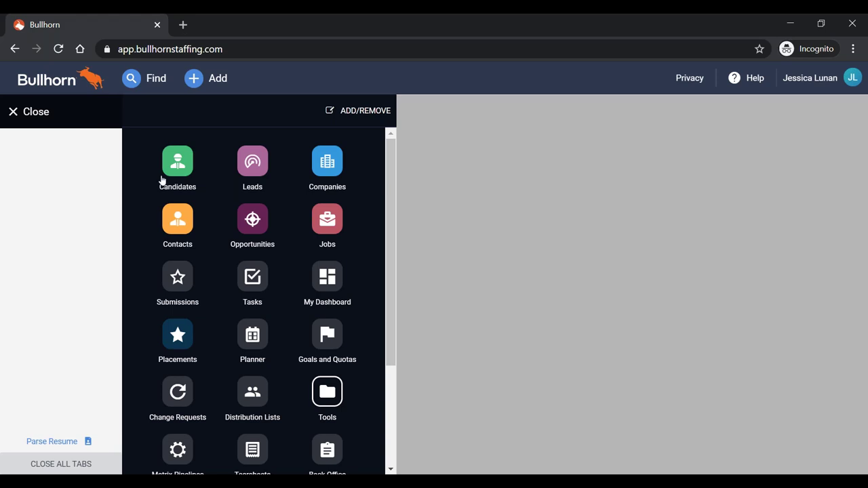
scroll(253, 305, "down", 1)
left_click(252, 388)
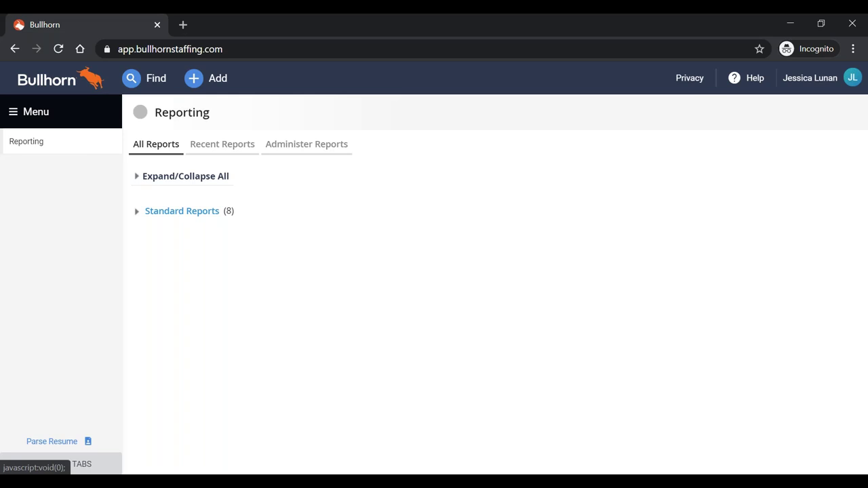
left_click(182, 211)
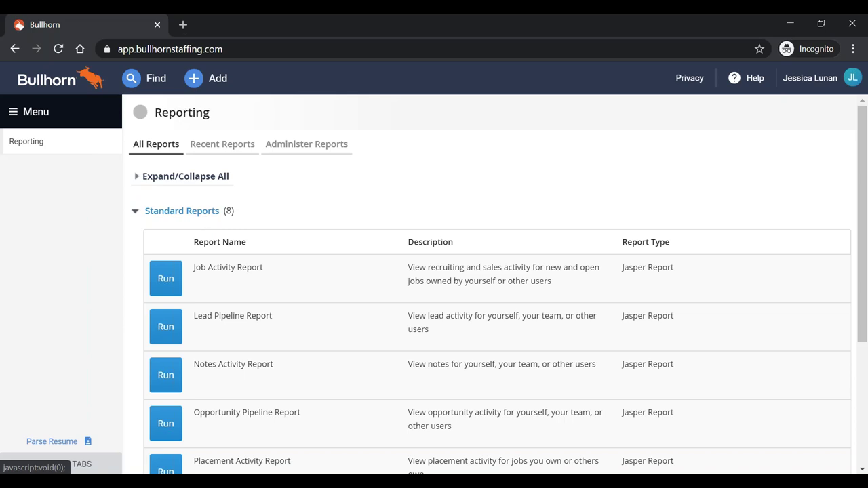
left_click(161, 285)
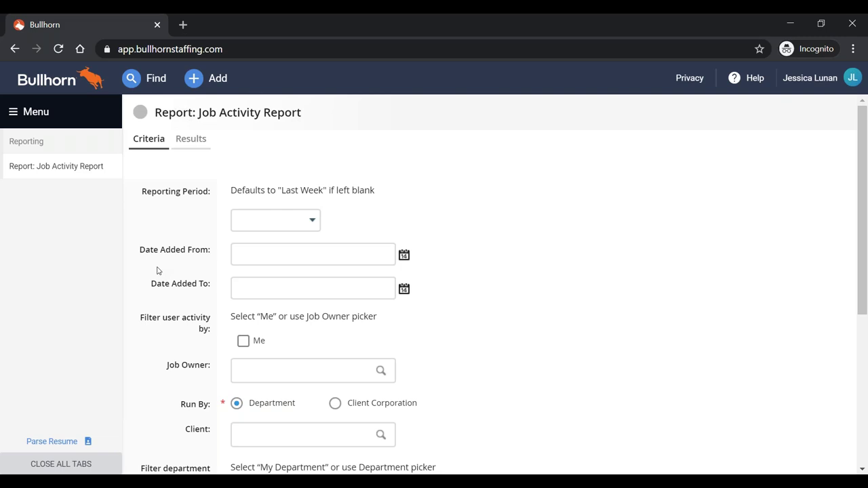
- Set the reporting period to Year to Date and generate the Job Activity Report with the other criteria at their defaults
left_click(254, 224)
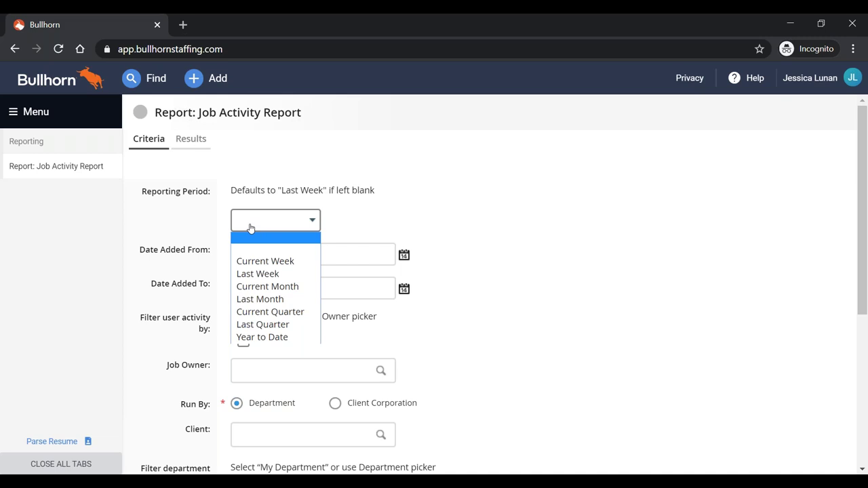
left_click(181, 241)
key("Tab")
key("Tab")
key("shift+Tab")
key("shift+Tab")
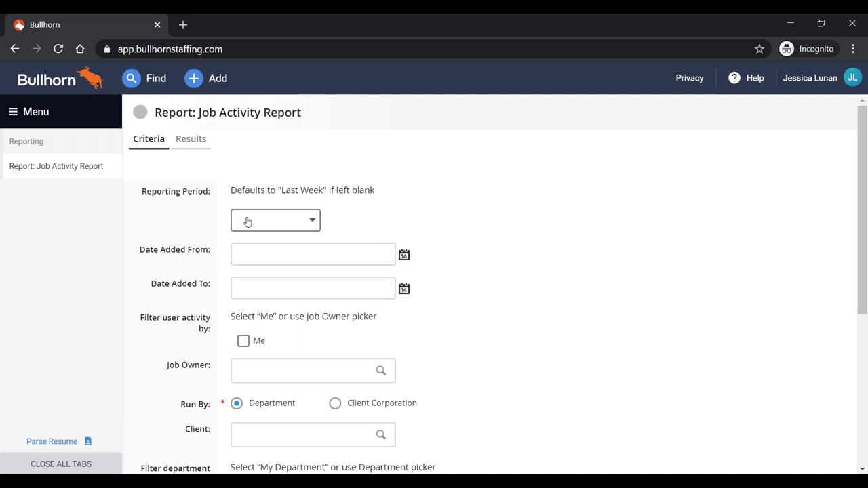
left_click(247, 222)
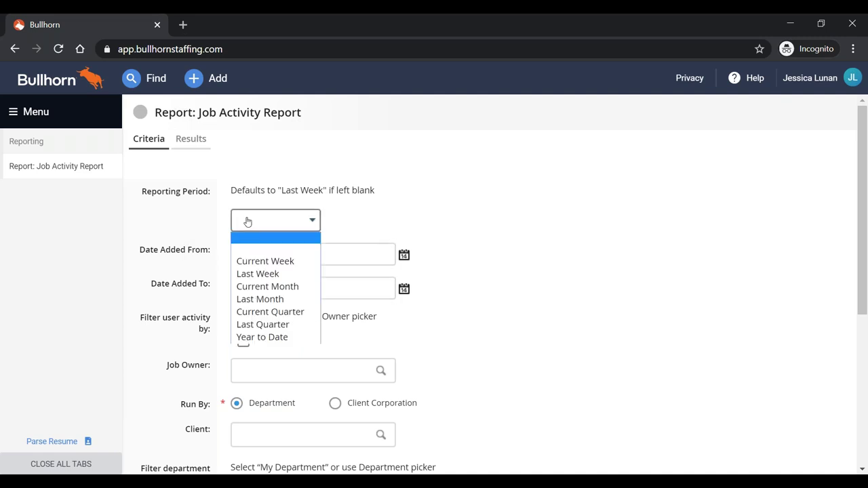
left_click(262, 337)
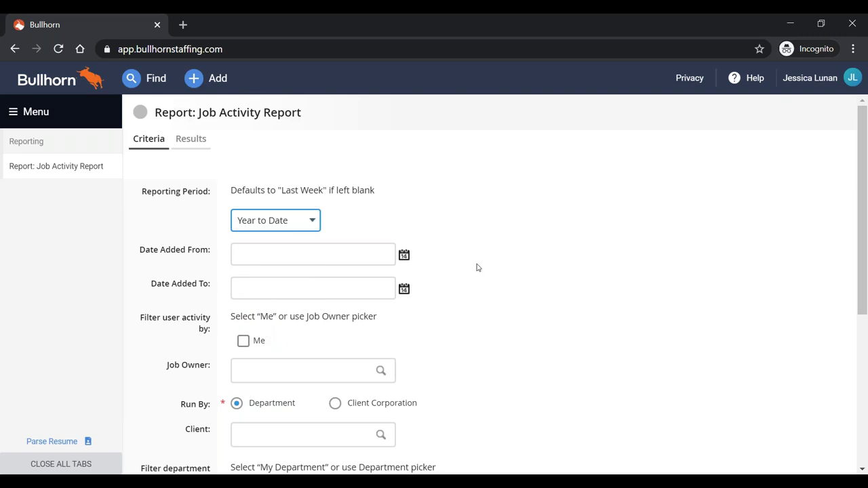
scroll(487, 270, "down", 1)
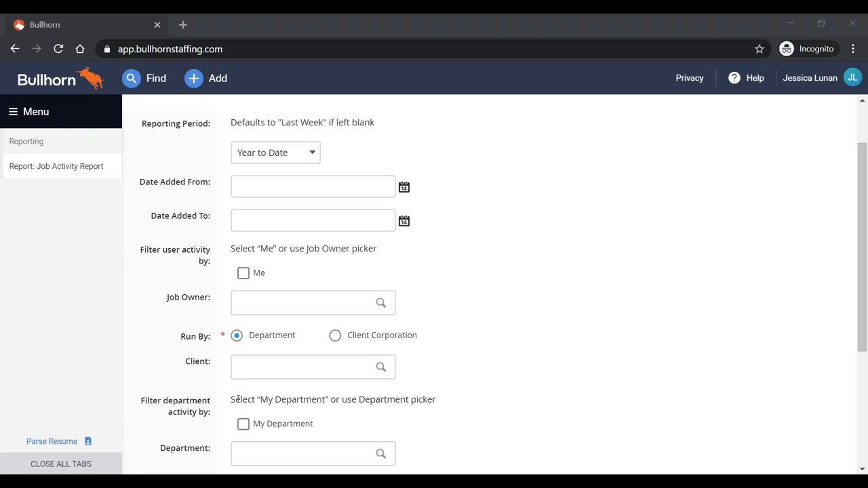
scroll(239, 400, "down", 2)
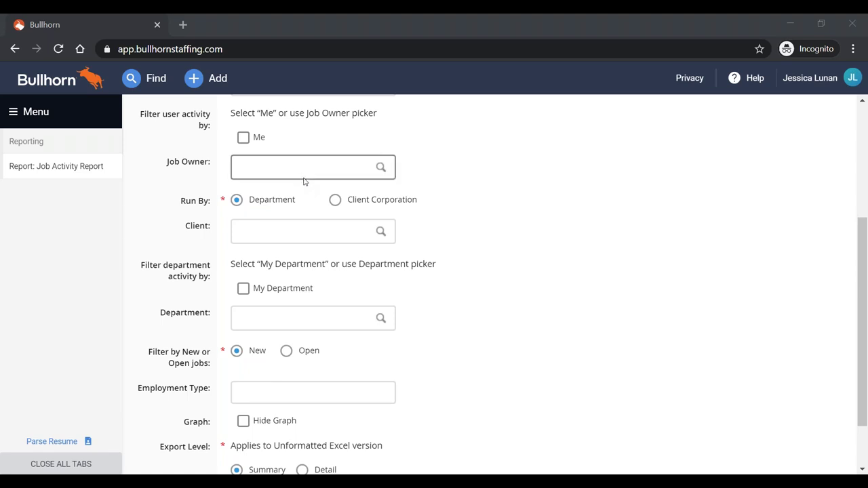
scroll(295, 234, "down", 1)
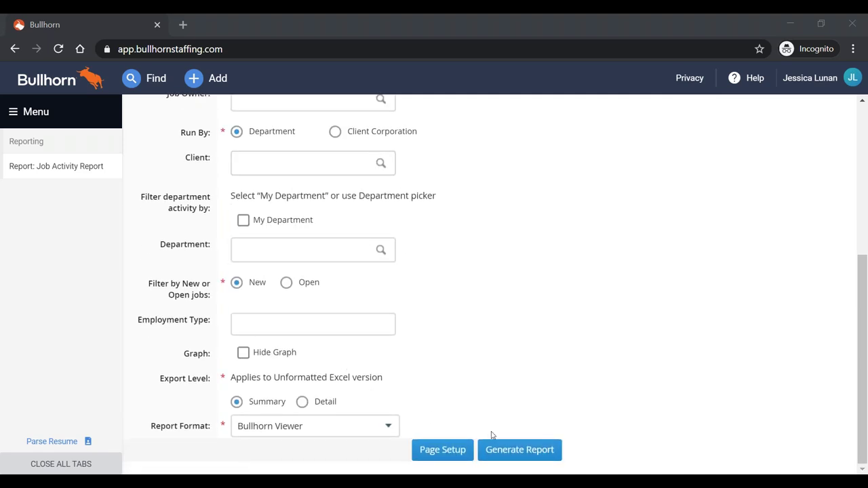
left_click(523, 453)
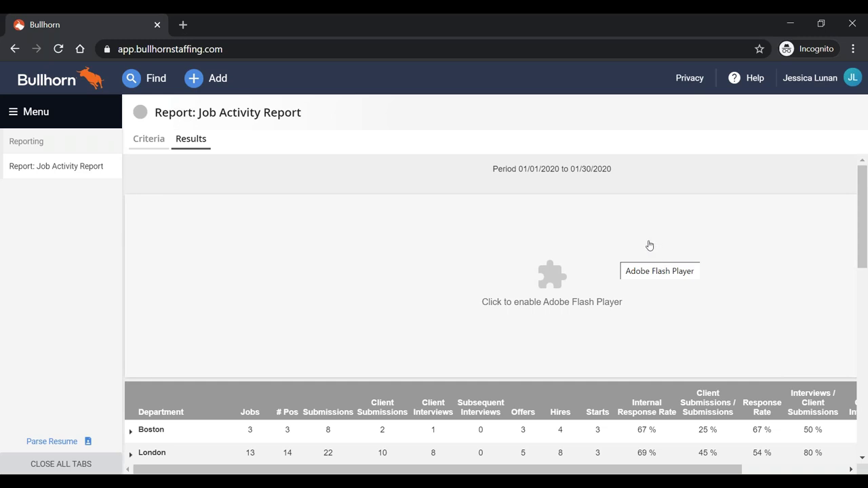
- Allow Flash to run on the site for the report's chart and reload the page
left_click(580, 289)
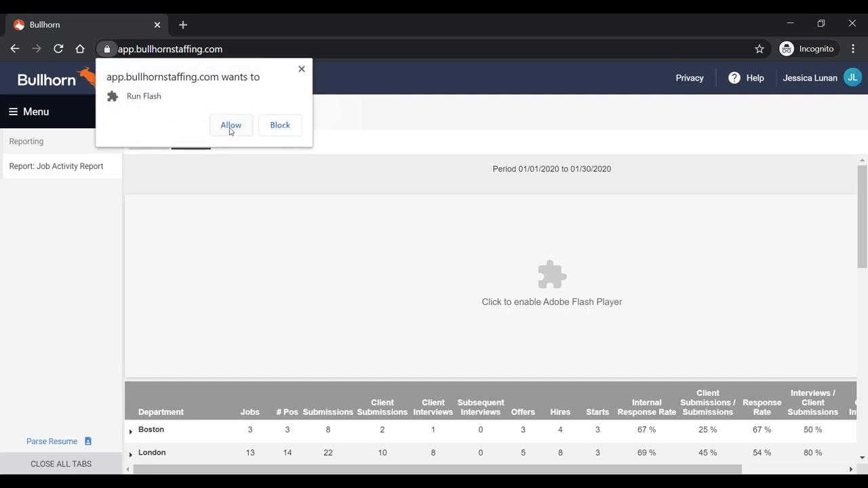
left_click(231, 128)
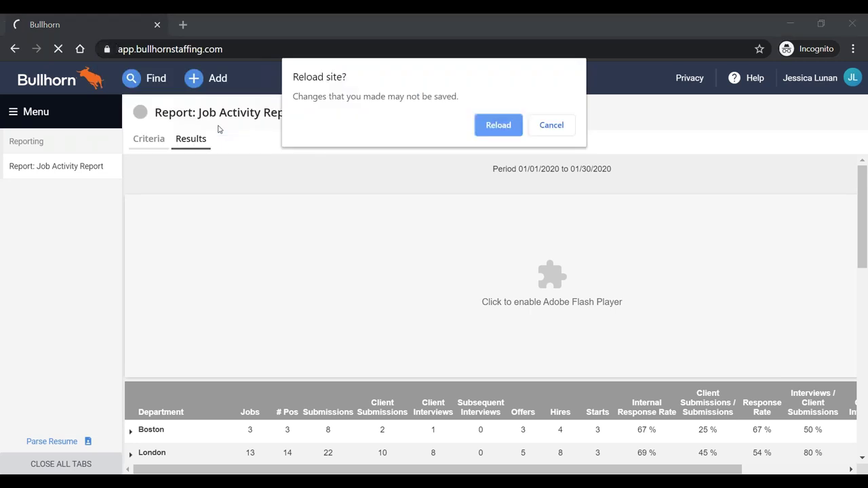
left_click(494, 133)
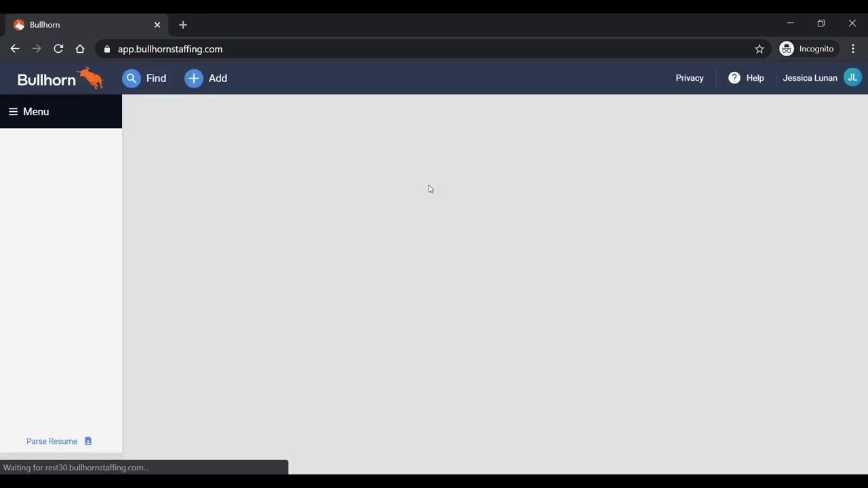
- Reopen Reporting from the Tools folder and run the Job Activity Report from the Standard Reports again
left_click(66, 115)
scroll(293, 434, "down", 2)
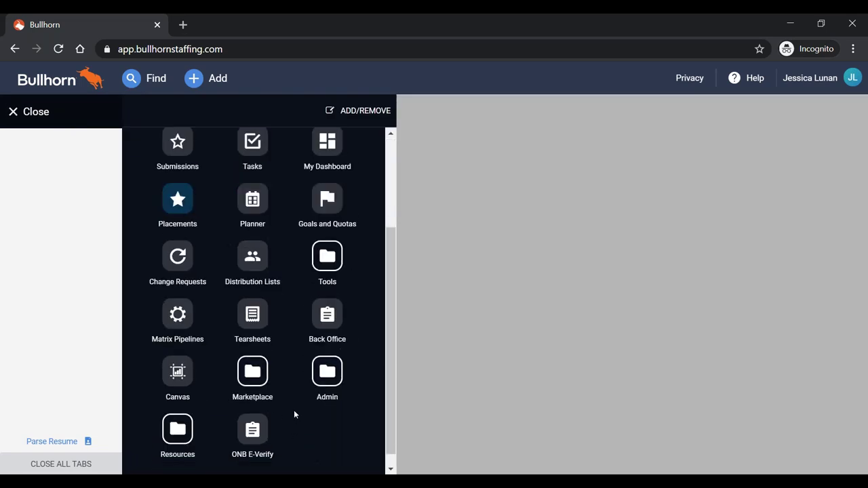
left_click(327, 256)
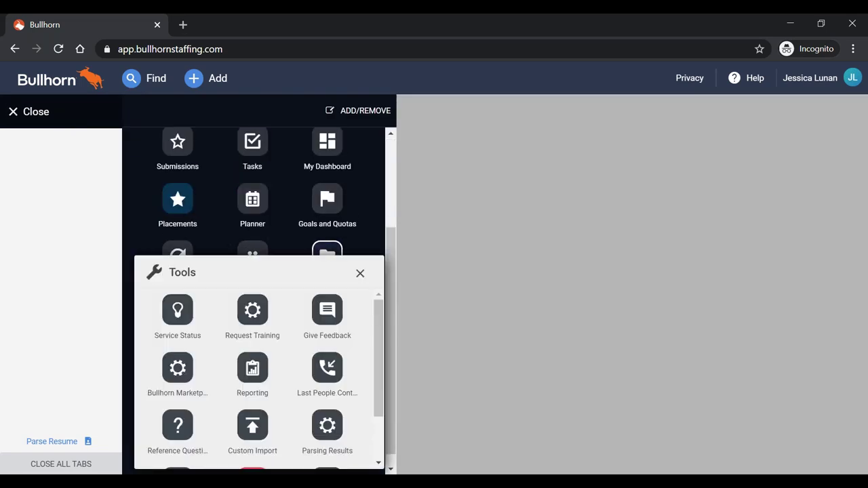
left_click(250, 380)
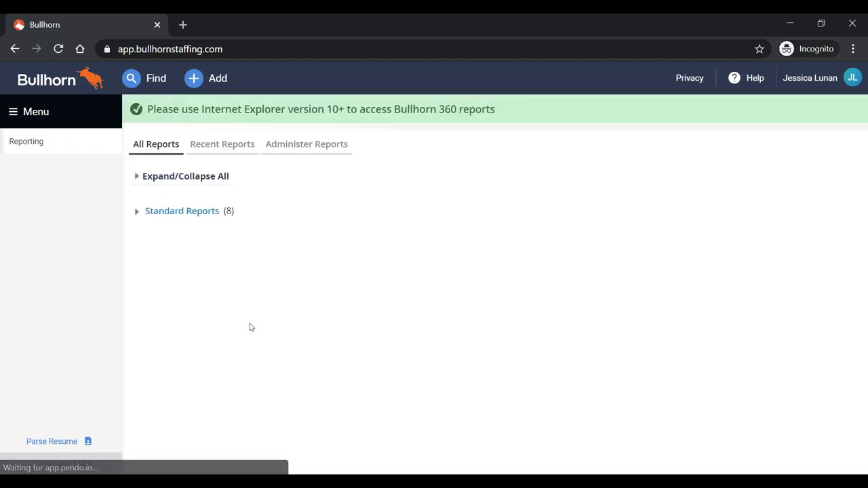
left_click(200, 217)
left_click(173, 272)
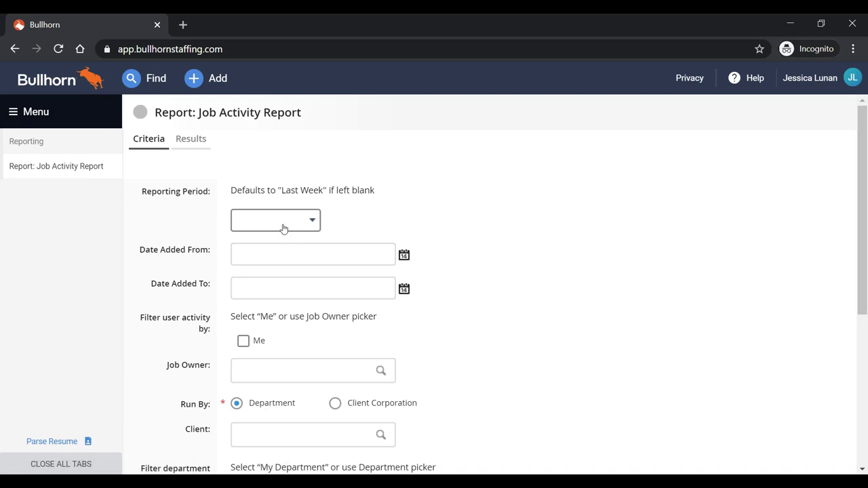
- Generate the Job Activity Report for the Year to Date period and start its Flash chart
left_click(284, 229)
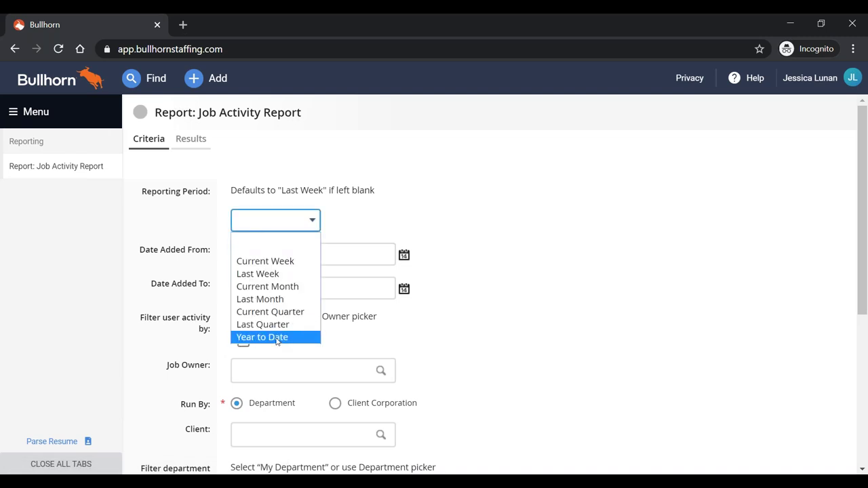
left_click(276, 341)
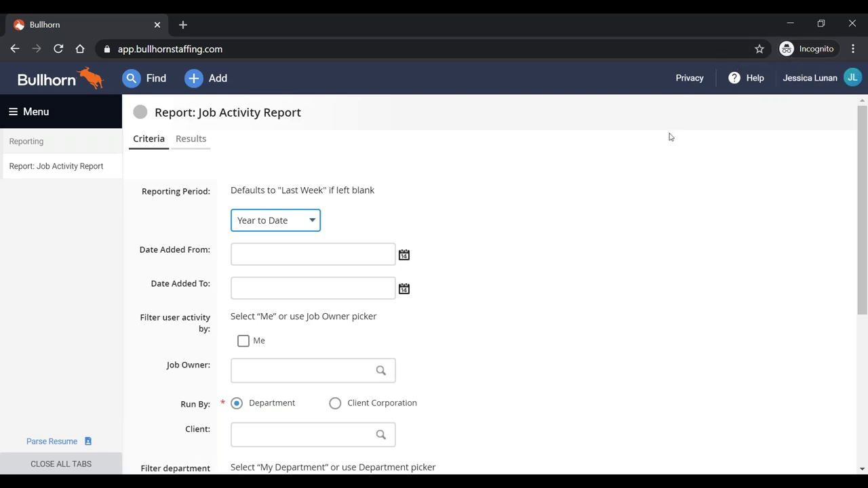
scroll(629, 205, "down", 2)
scroll(492, 291, "down", 2)
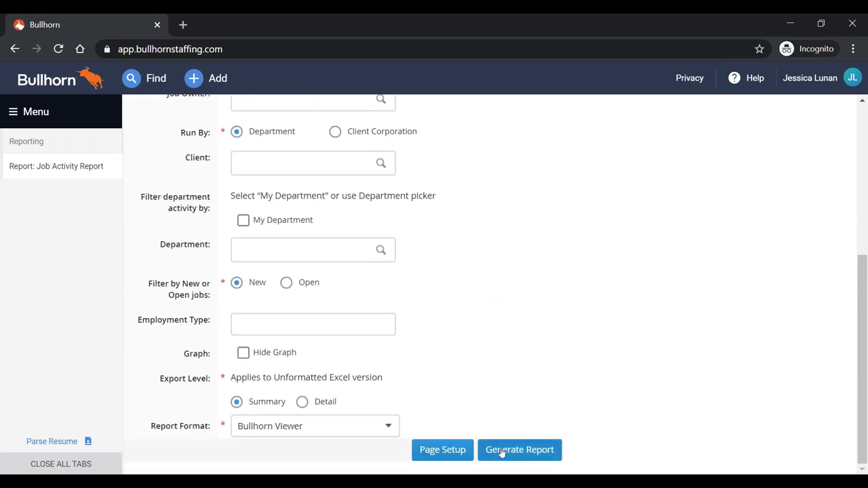
left_click(502, 452)
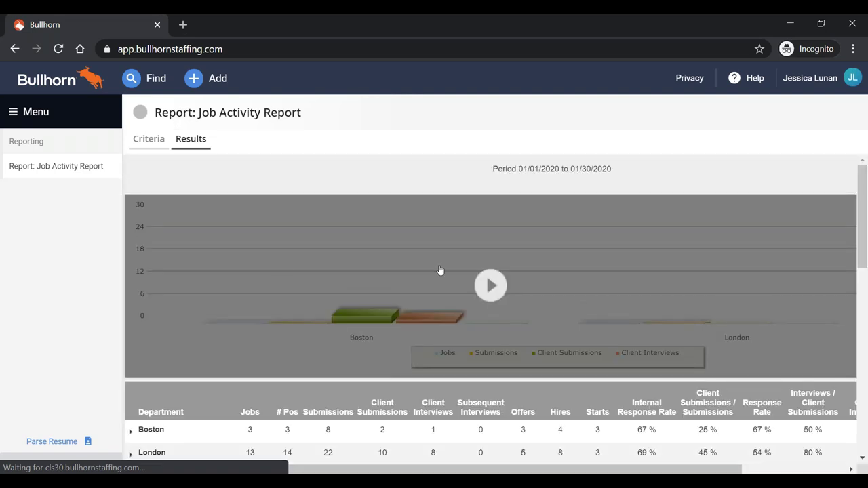
left_click(490, 288)
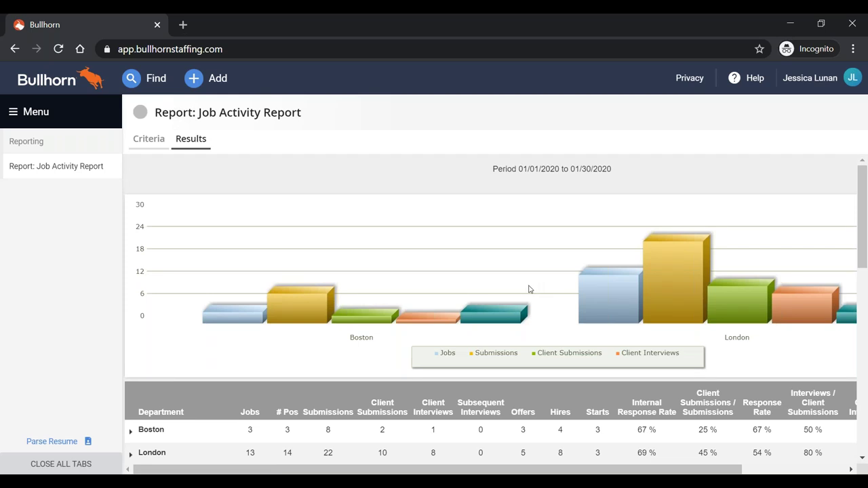
- Expand the Boston department and its first salesperson in the results table and examine the job details across all columns
scroll(530, 289, "down", 1)
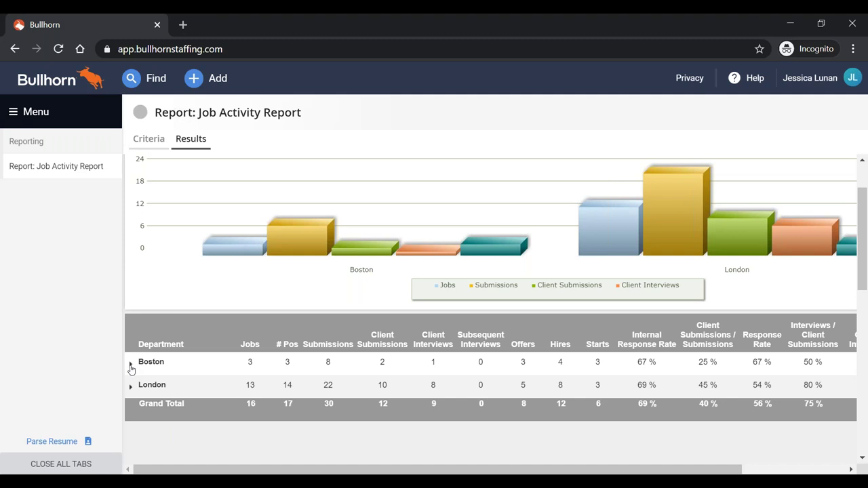
left_click(131, 365)
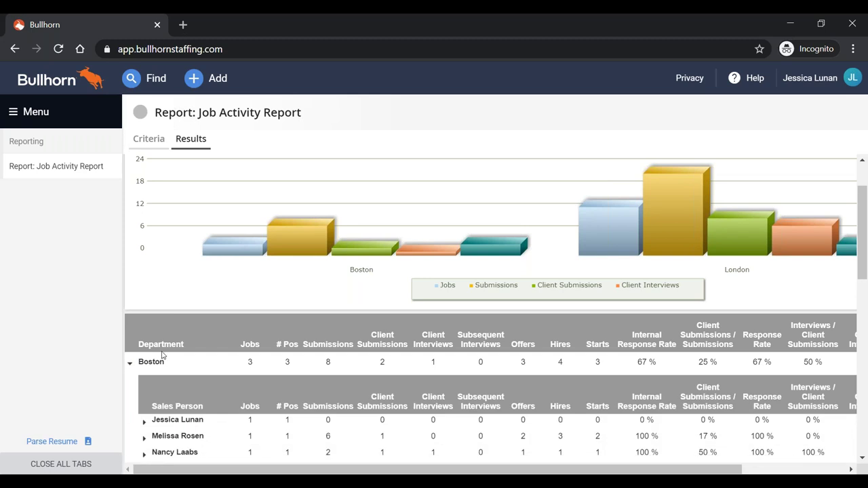
scroll(163, 359, "down", 1)
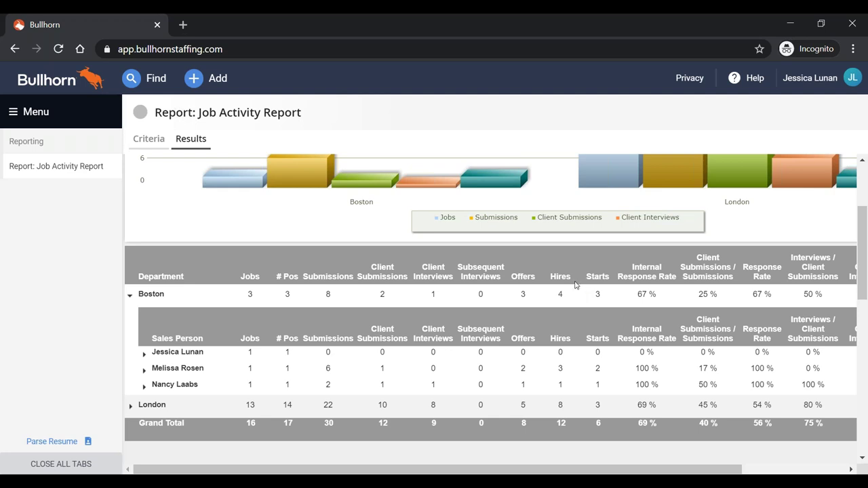
scroll(575, 285, "down", 1)
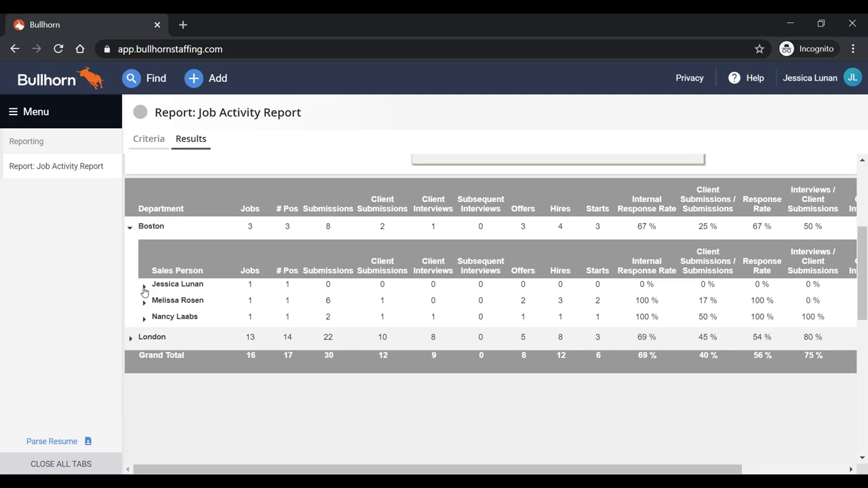
left_click(252, 285)
scroll(303, 288, "down", 2)
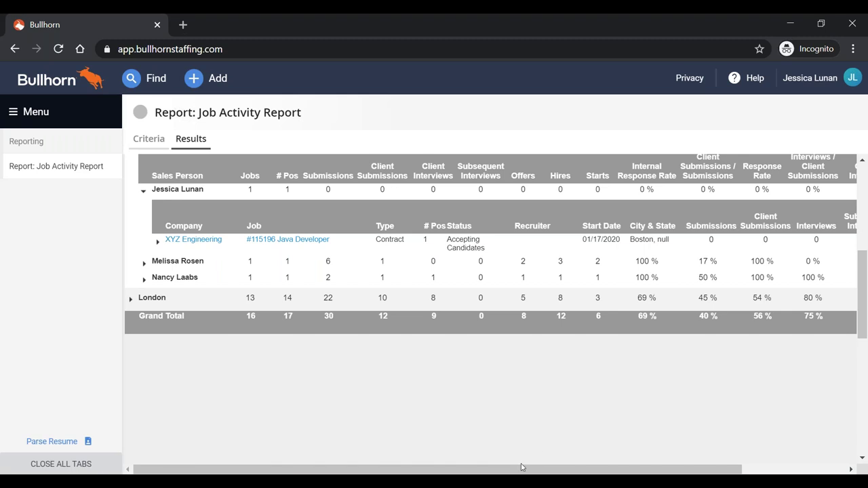
left_click_drag(520, 473, 631, 472)
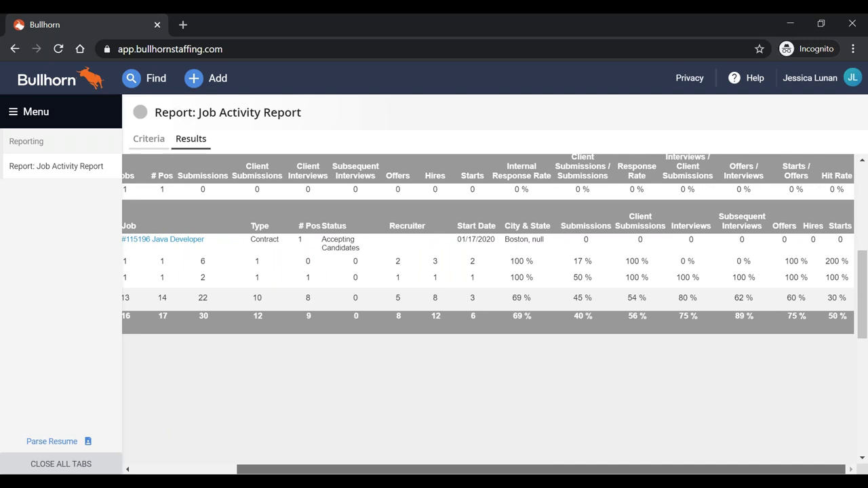
scroll(490, 313, "left", 4)
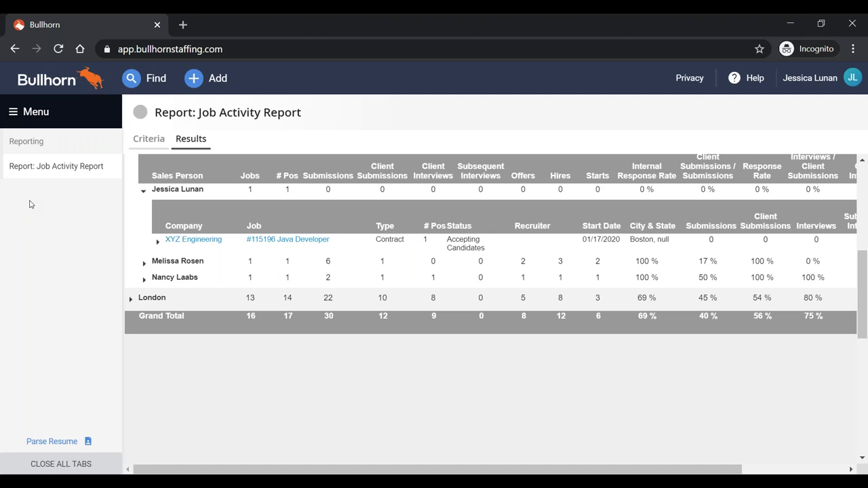
- Return to the standard reports list, open the Placement Activity Report, and look through its criteria
left_click(78, 147)
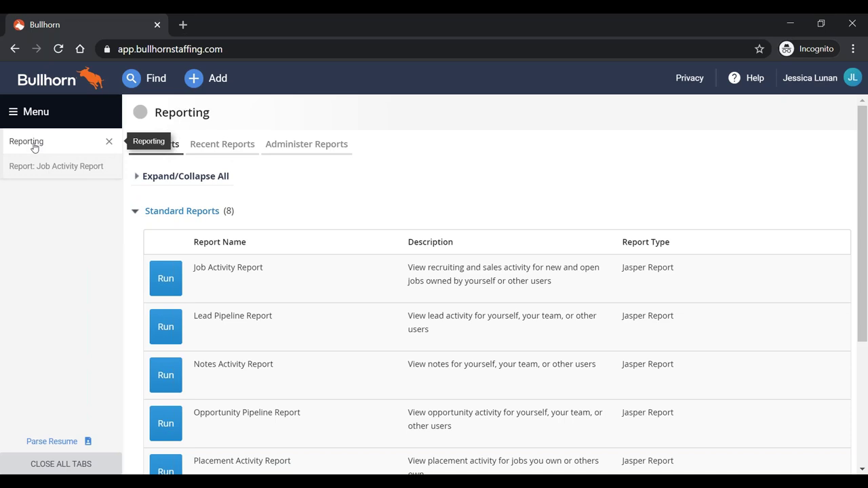
scroll(172, 352, "down", 2)
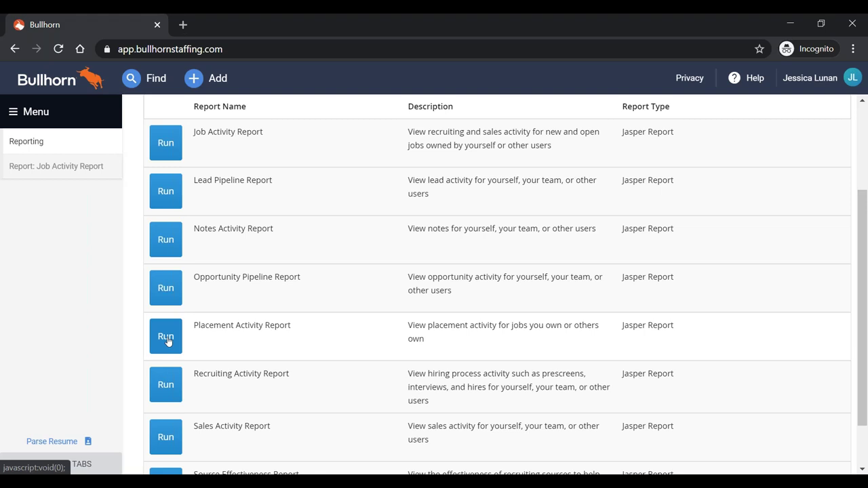
left_click(166, 338)
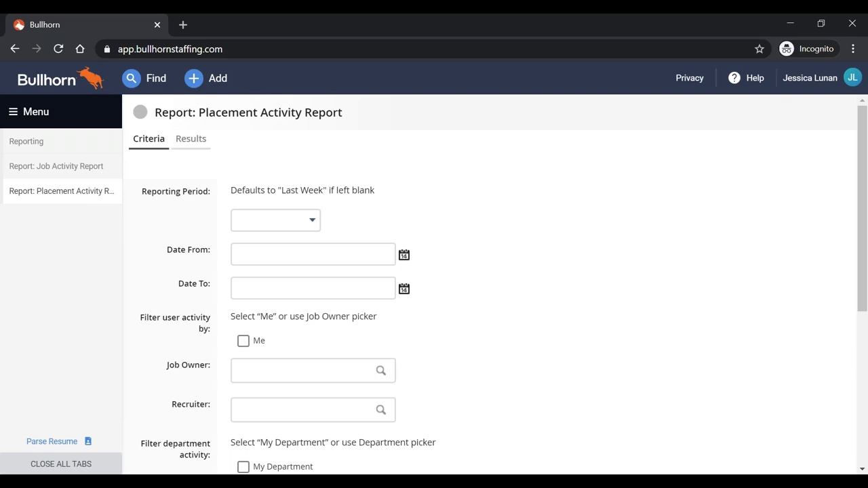
left_click(307, 257)
scroll(340, 262, "down", 1)
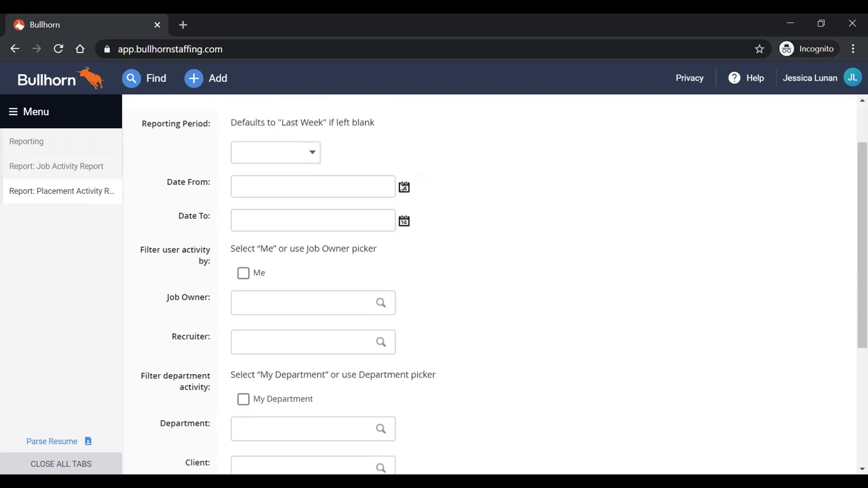
- Set the Placement Activity Report's date range from 12/01/2019 to 01/31/2020
left_click(404, 188)
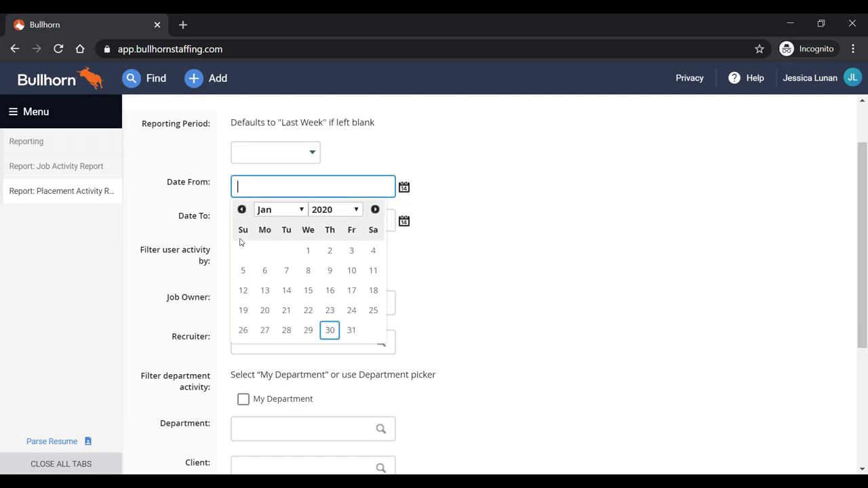
left_click(242, 210)
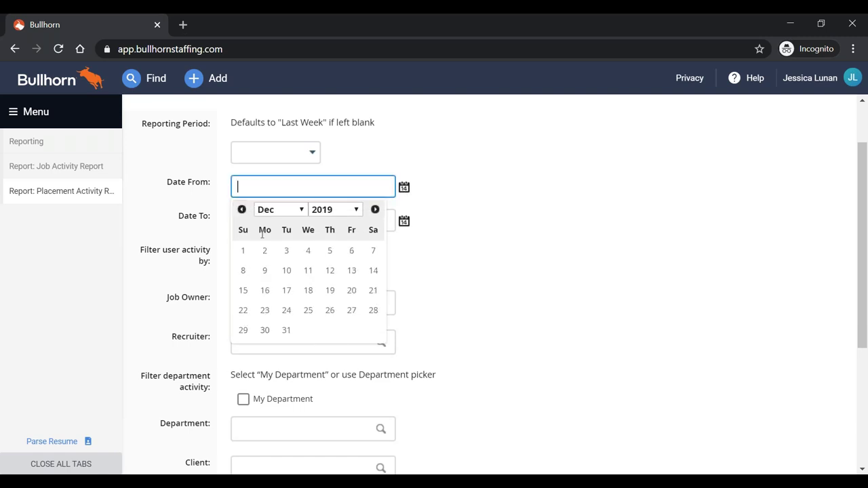
left_click(243, 250)
left_click(357, 220)
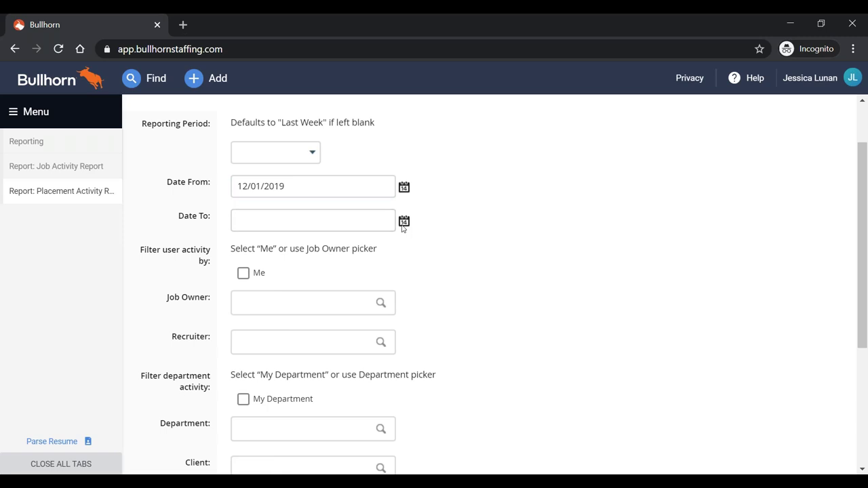
left_click(403, 224)
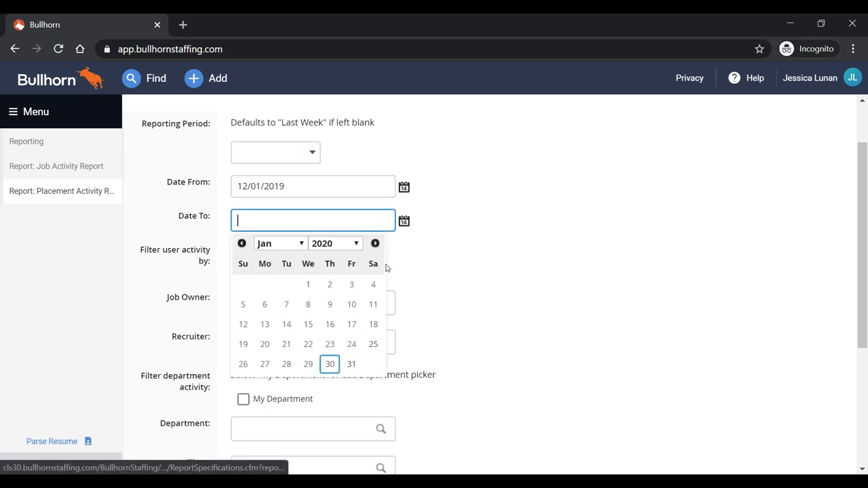
left_click(351, 364)
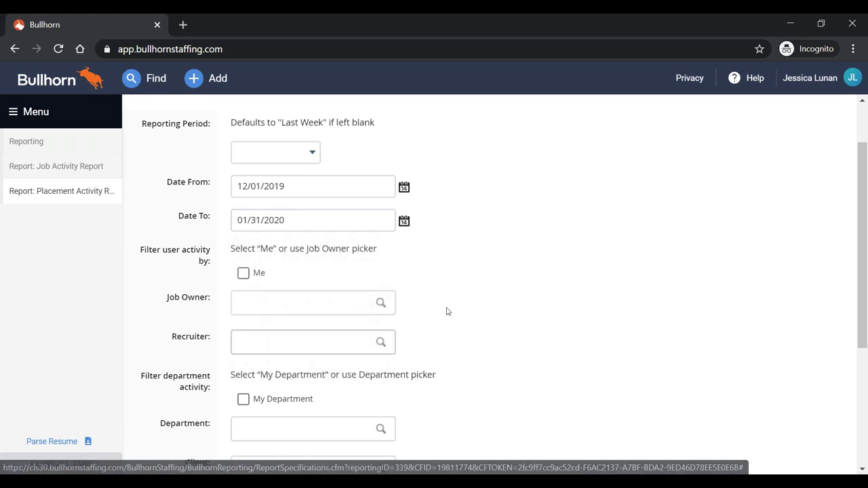
- Filter the Placement Activity Report's department activity by the Boston department
scroll(463, 299, "down", 1)
scroll(464, 298, "down", 3)
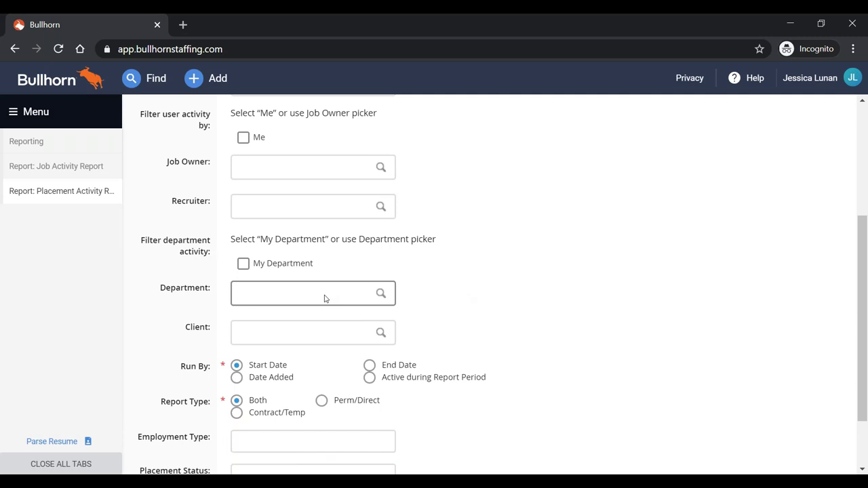
left_click(325, 298)
type("boston")
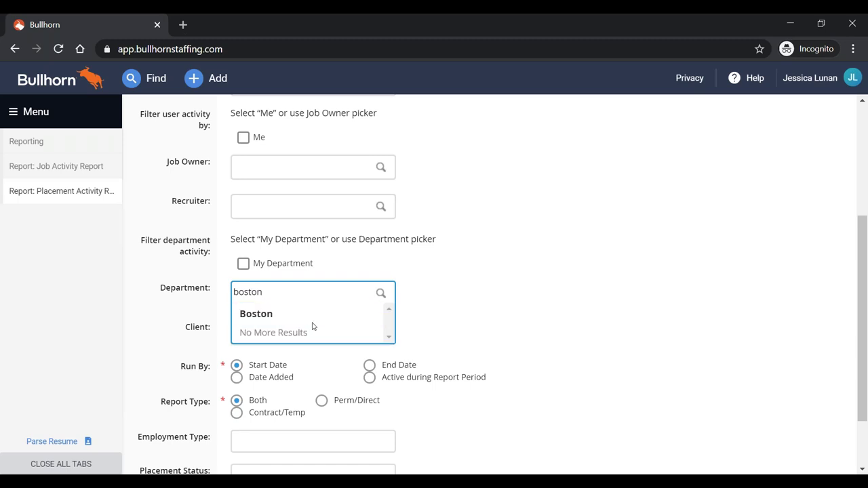
left_click(284, 316)
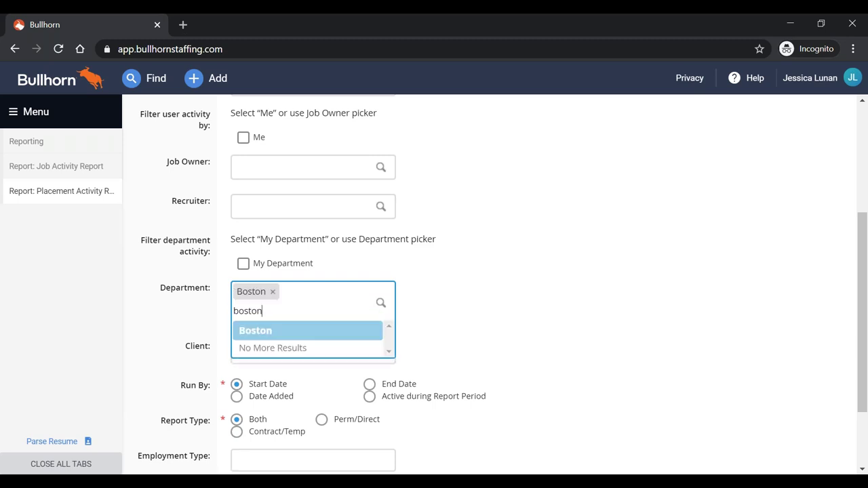
left_click(570, 317)
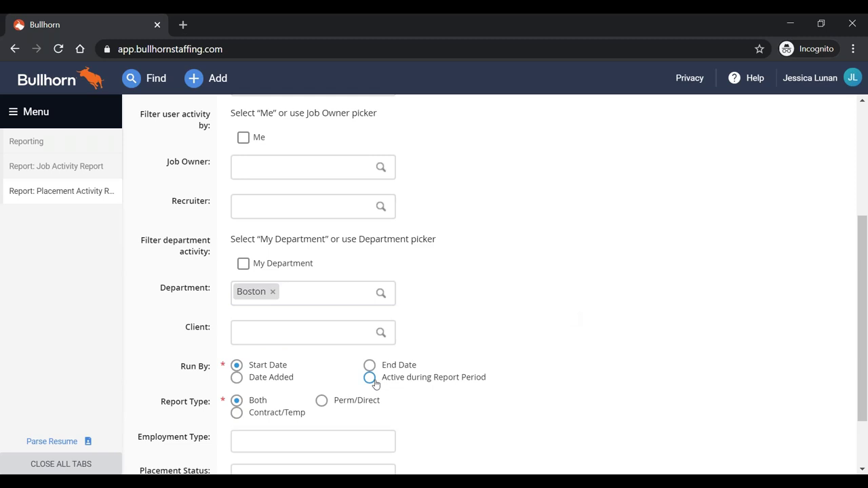
- Restrict the placement status to Submitted and Approved, and generate the Placement Activity Report
scroll(478, 352, "down", 2)
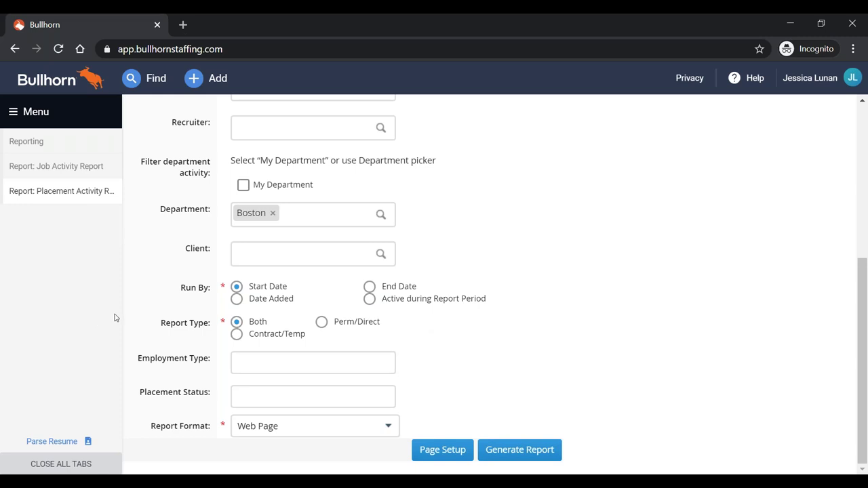
left_click(329, 365)
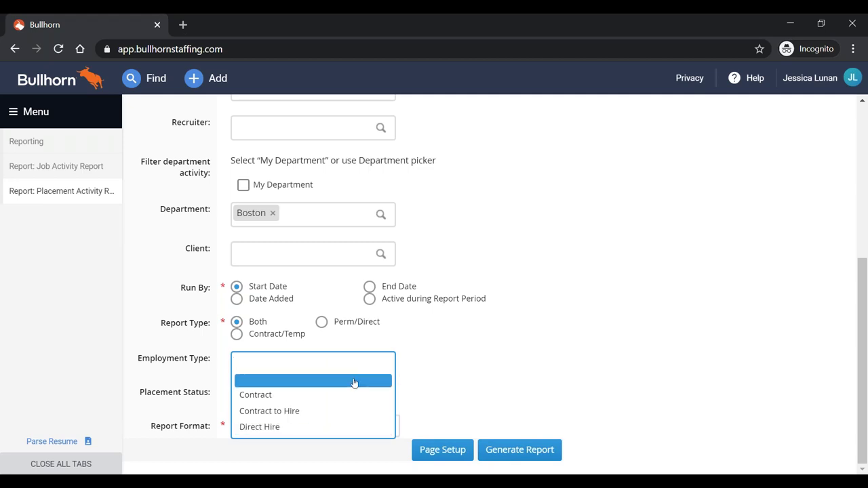
key("Escape")
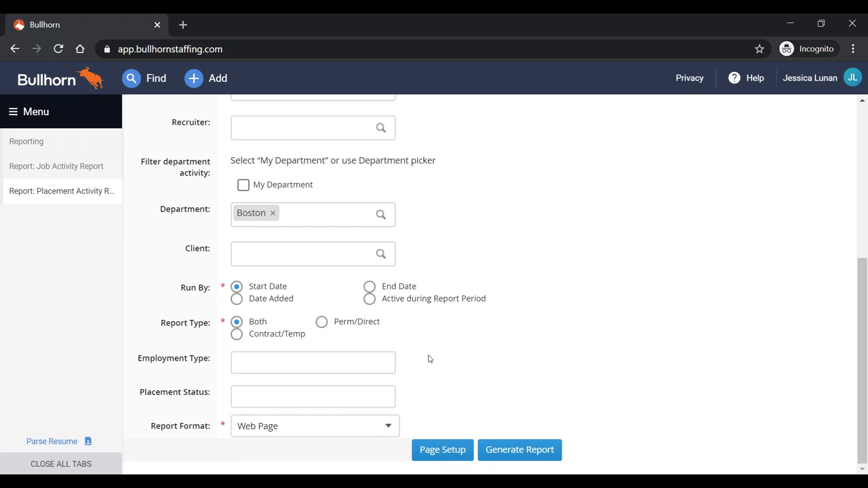
left_click(359, 397)
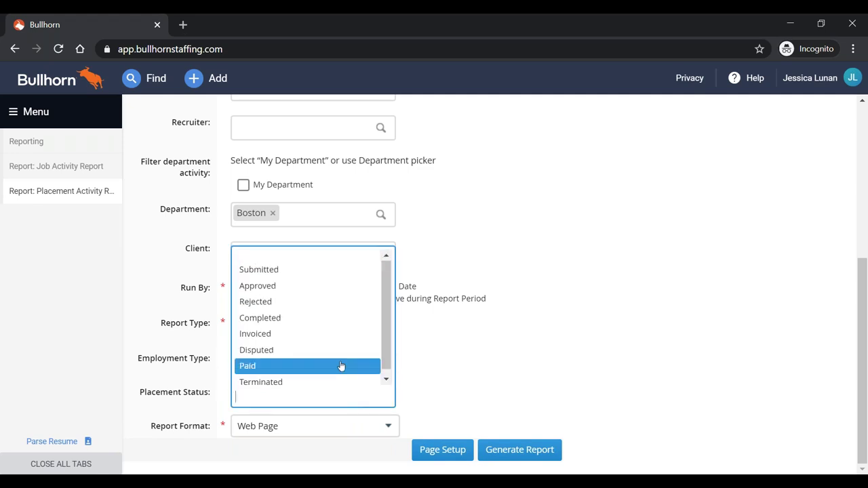
left_click(308, 270)
left_click(307, 396)
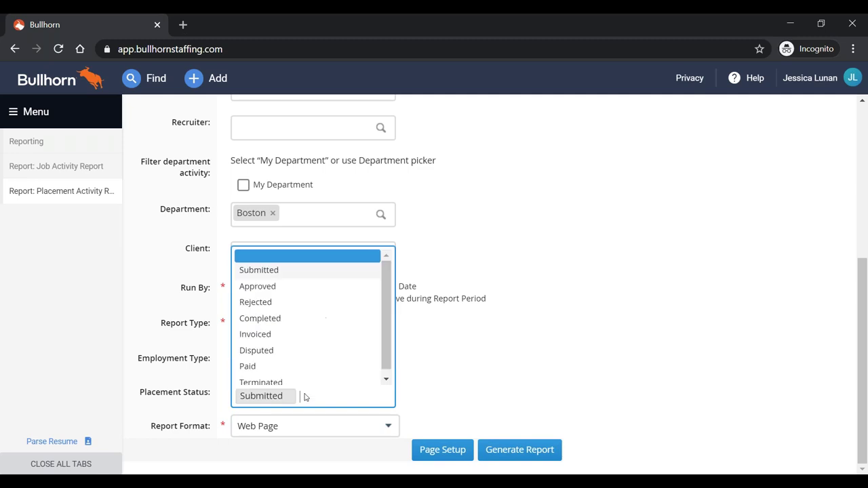
left_click(271, 285)
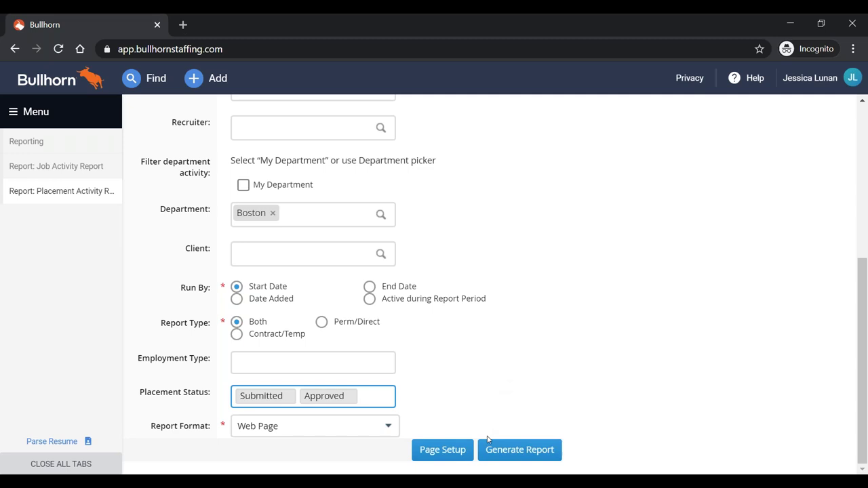
left_click(503, 452)
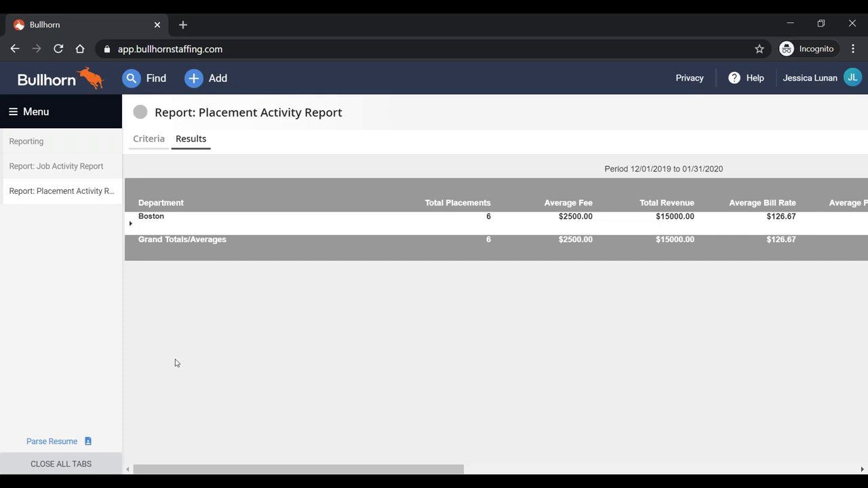
- Expand the Boston department in the Placement Activity results and examine its individual placements
mouse_move(191, 469)
left_mouse_down()
mouse_move(224, 471)
mouse_move(186, 470)
left_mouse_up()
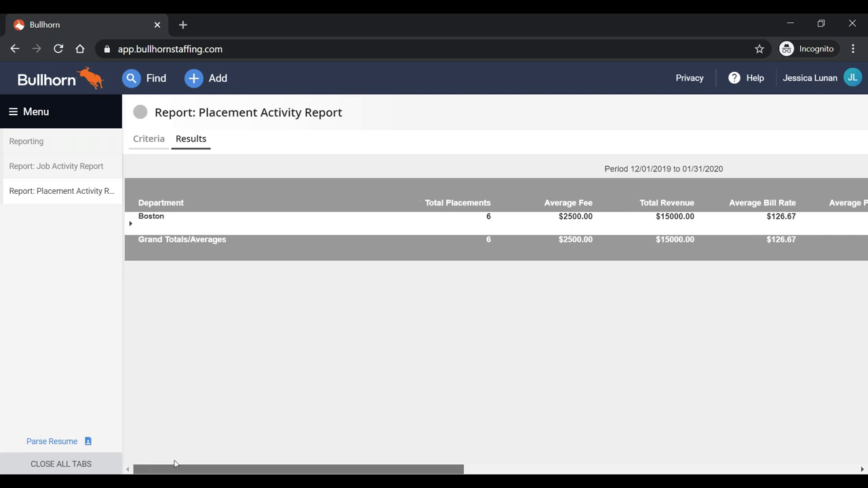
left_click(130, 227)
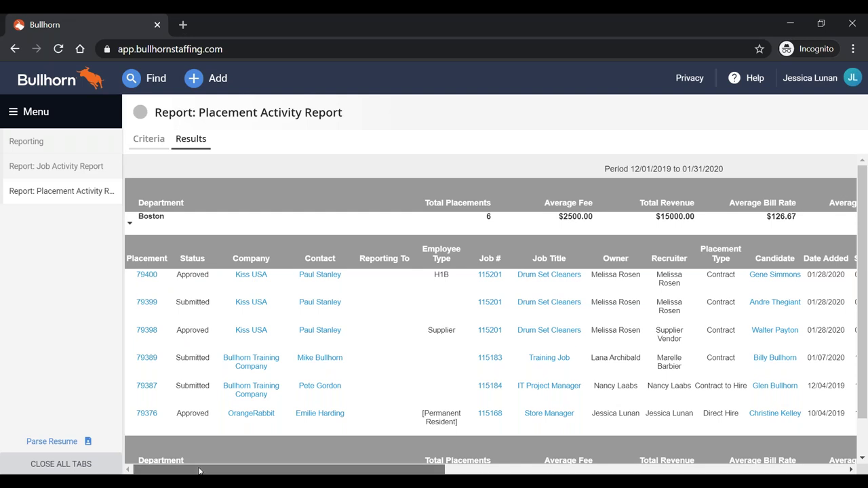
left_click_drag(199, 470, 176, 442)
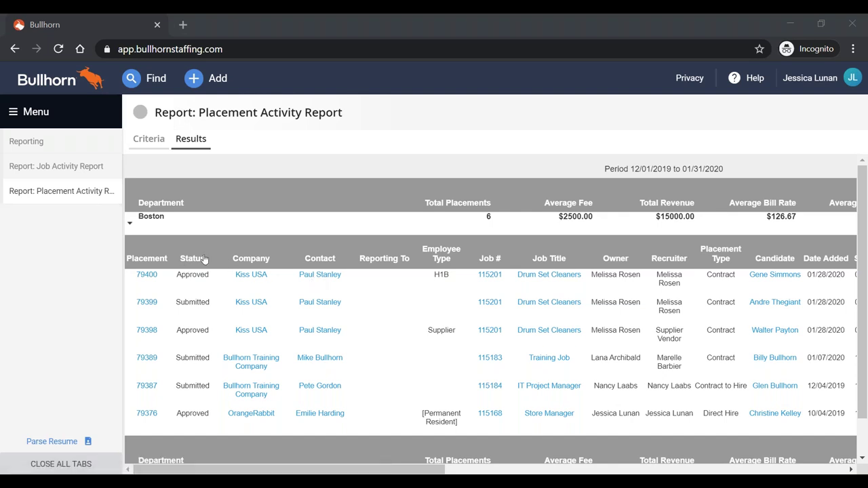
- Open the candidate record from the first placement row, then return to the report and examine the placements' remaining columns
left_click(774, 283)
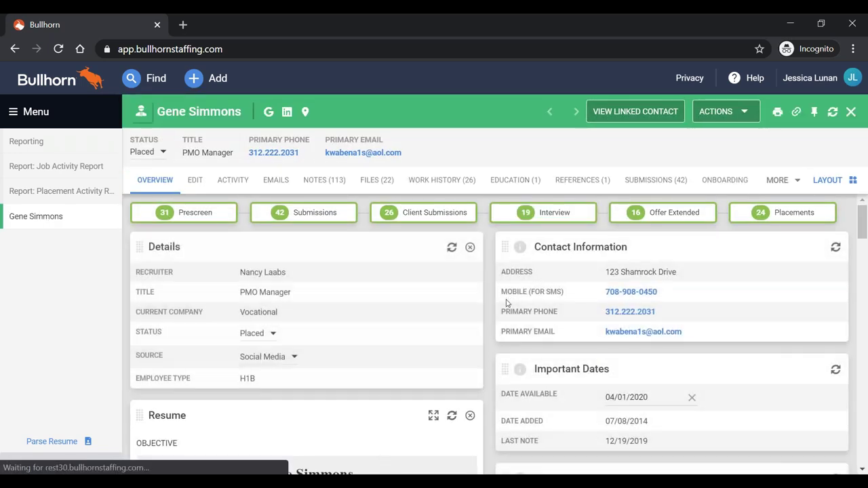
left_click(27, 192)
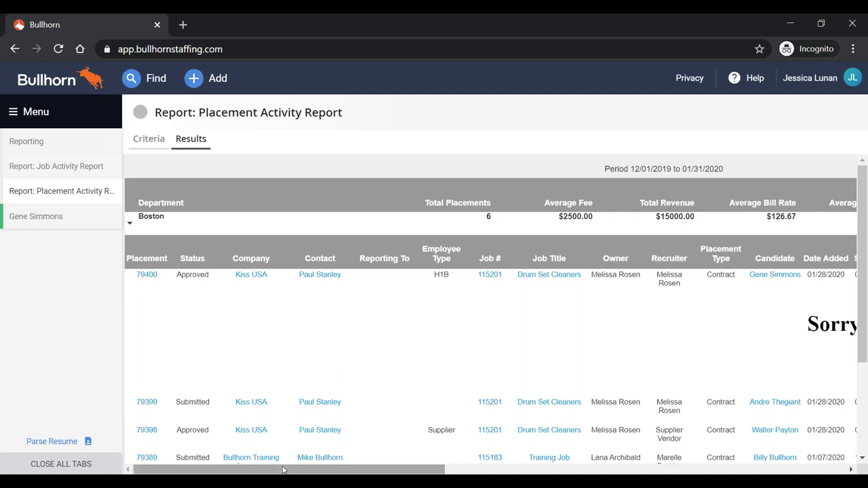
scroll(283, 470, "down", 1)
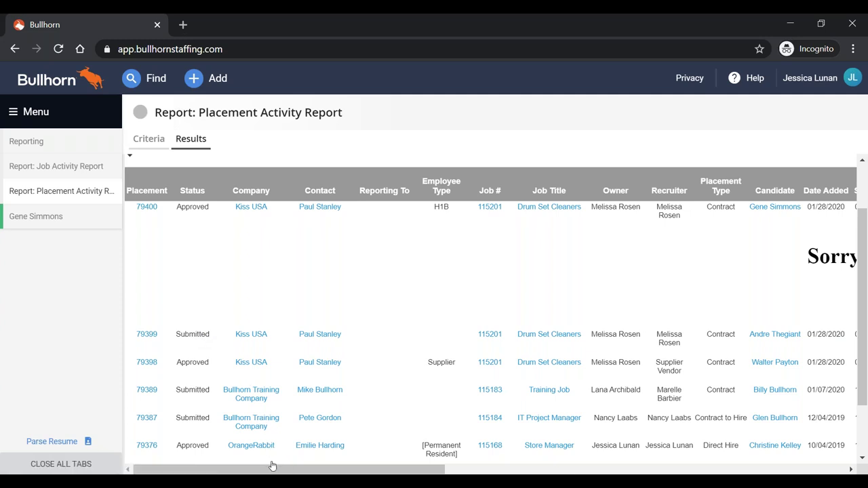
left_click_drag(273, 467, 265, 449)
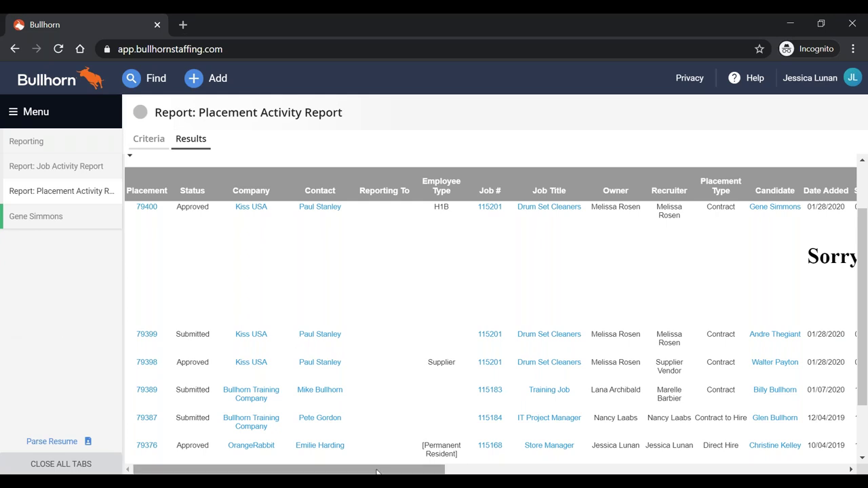
left_click_drag(377, 472, 501, 473)
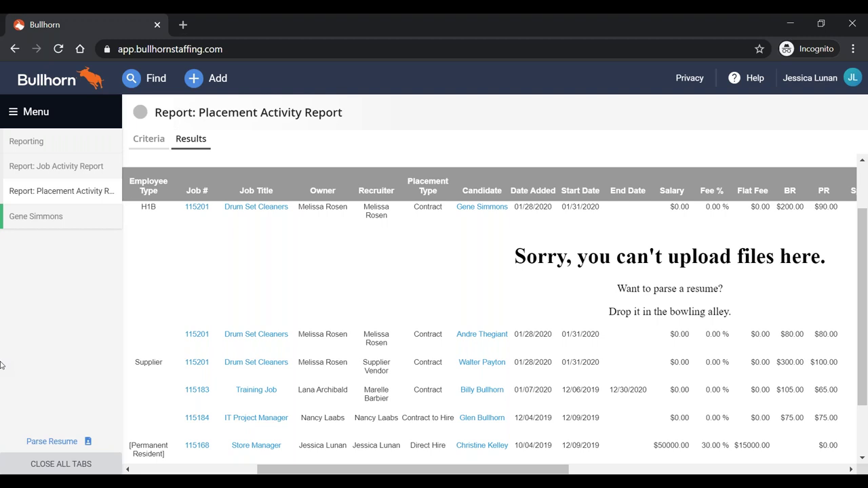
- Run the Source Effectiveness Report from the standard reports list and look through its Reporting Period options
left_click(44, 151)
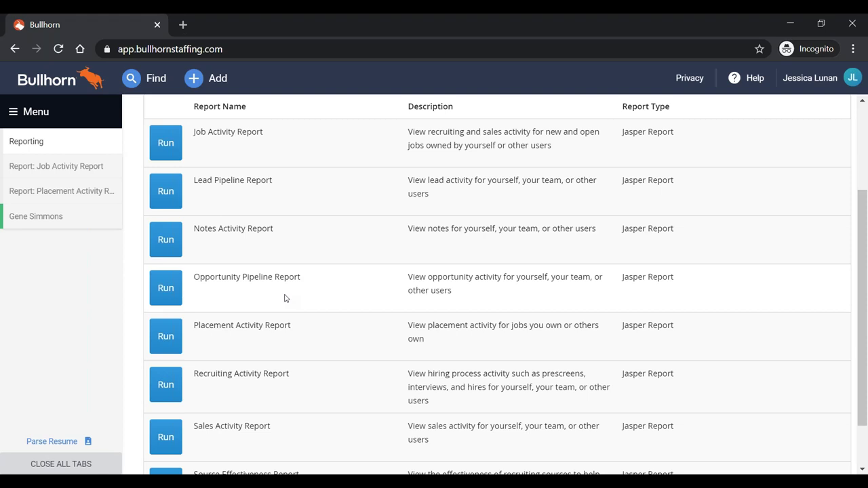
scroll(285, 298, "down", 1)
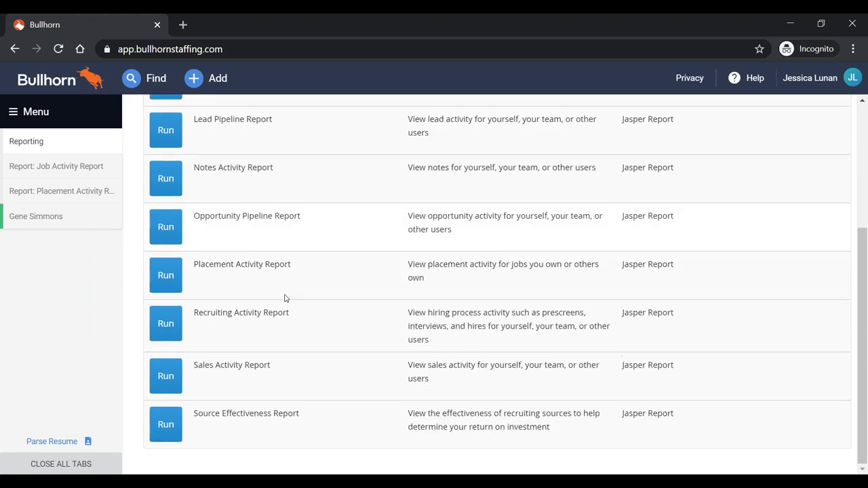
left_click(171, 424)
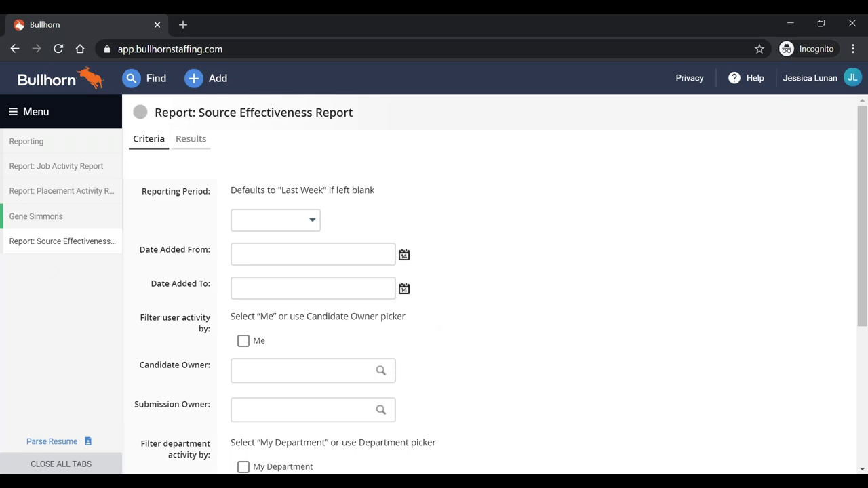
left_click(300, 225)
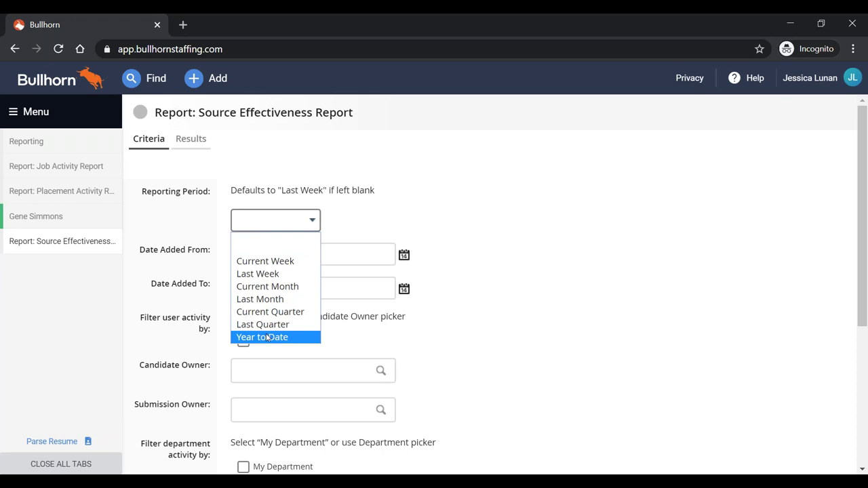
left_click(380, 218)
- Set the Source Effectiveness Report's Date Added range from 11/01/2019 to 01/30/2020
left_click(390, 250)
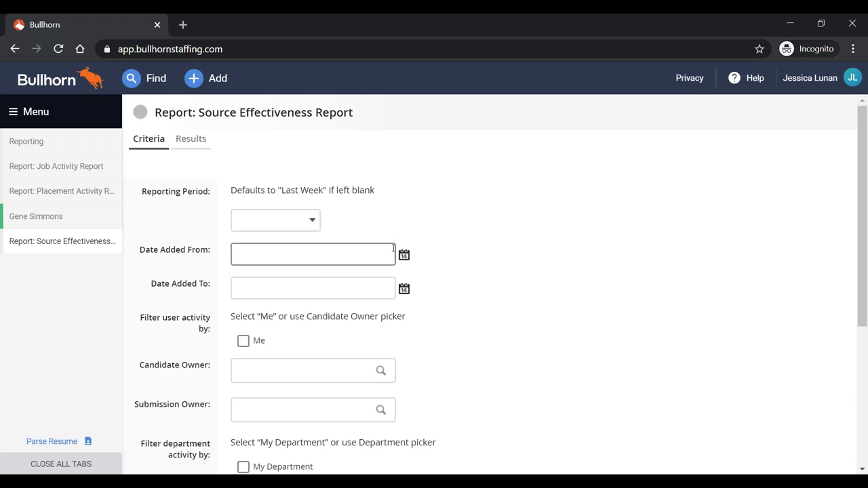
left_click(404, 255)
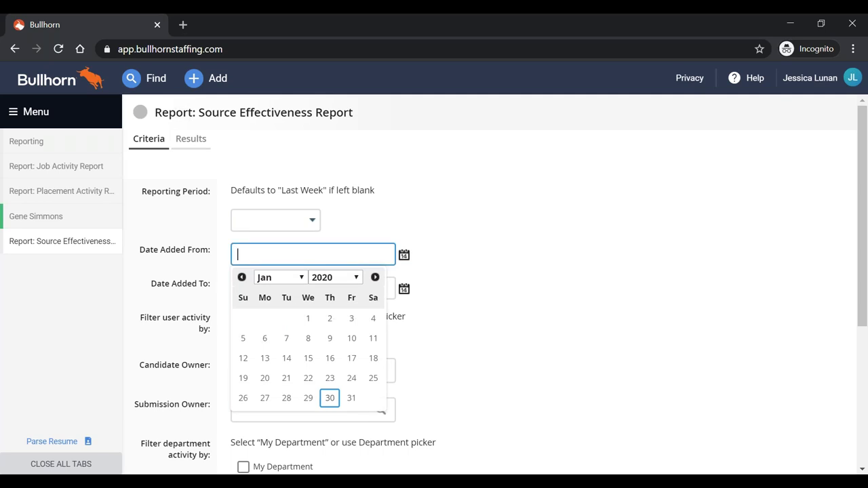
left_click(241, 278)
left_click(241, 278)
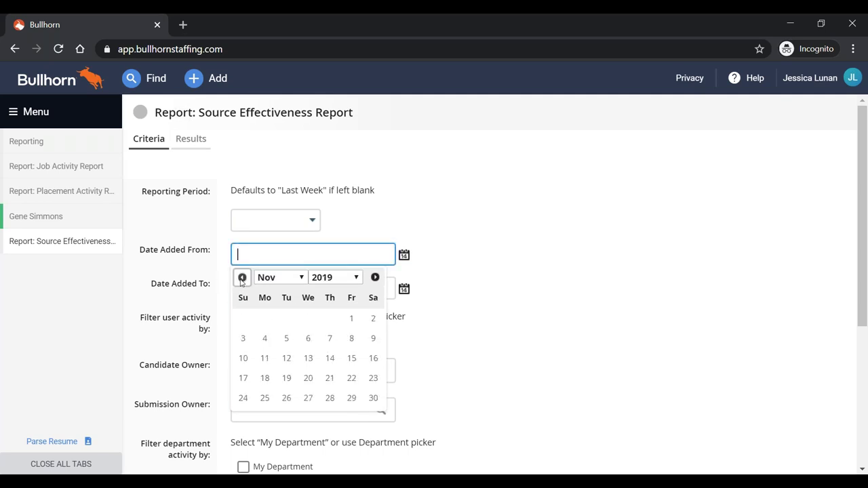
left_click(242, 277)
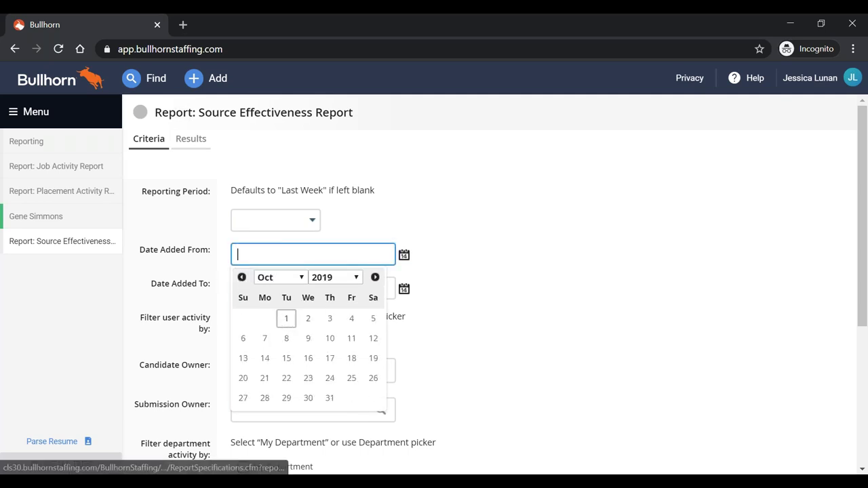
left_click(375, 277)
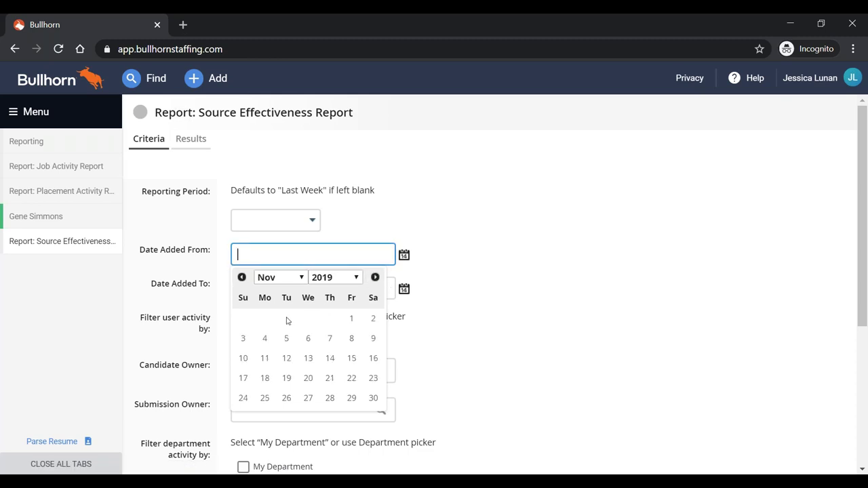
left_click(352, 319)
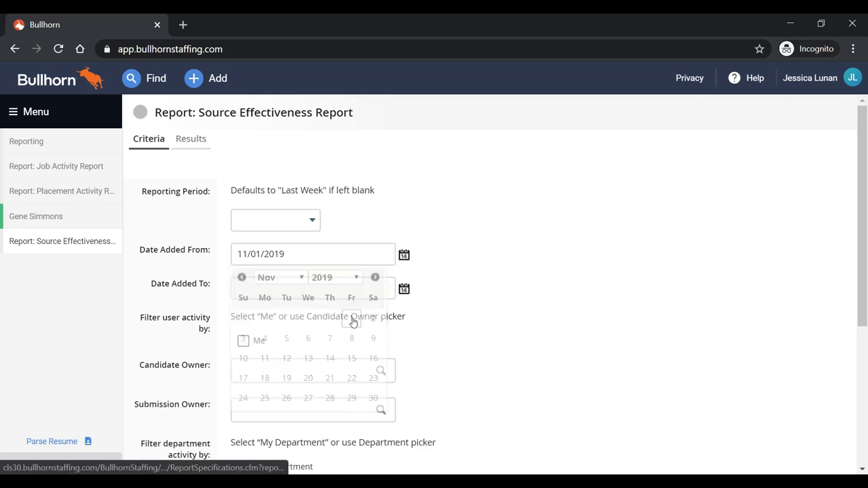
left_click(405, 294)
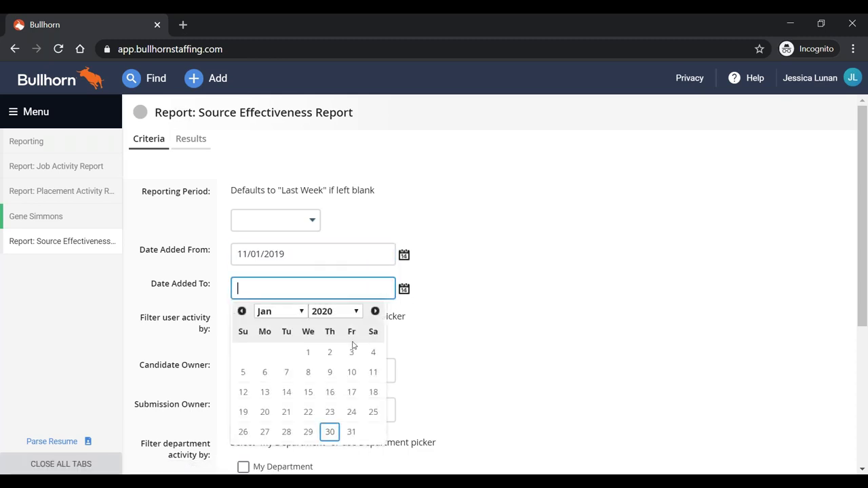
left_click(330, 430)
- Look through the remaining Source Effectiveness criteria, including the Report Format and Source options, leaving them unchanged
scroll(504, 343, "down", 2)
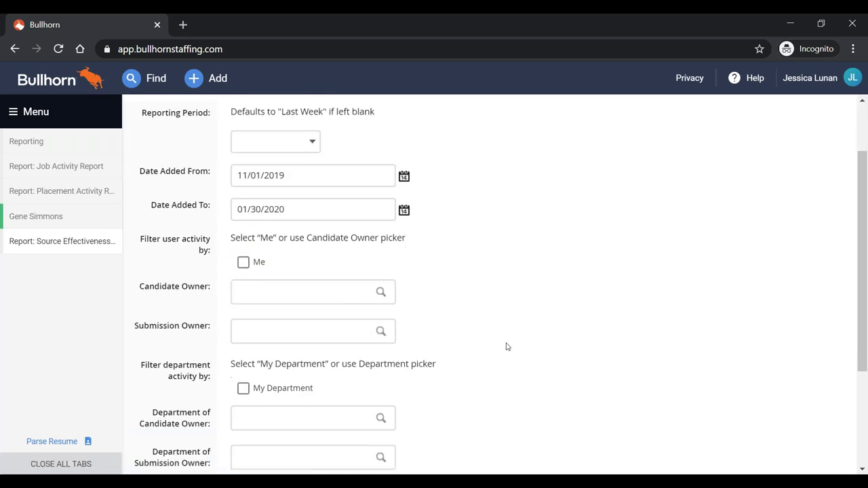
scroll(504, 343, "down", 1)
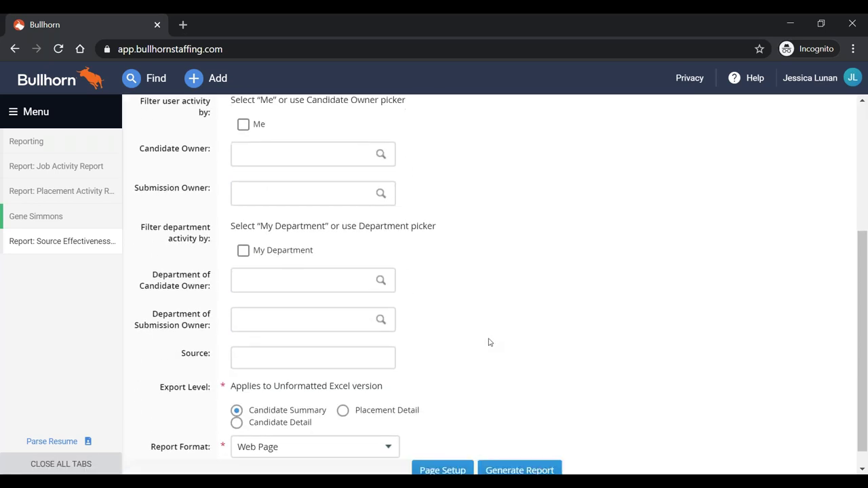
scroll(488, 343, "down", 1)
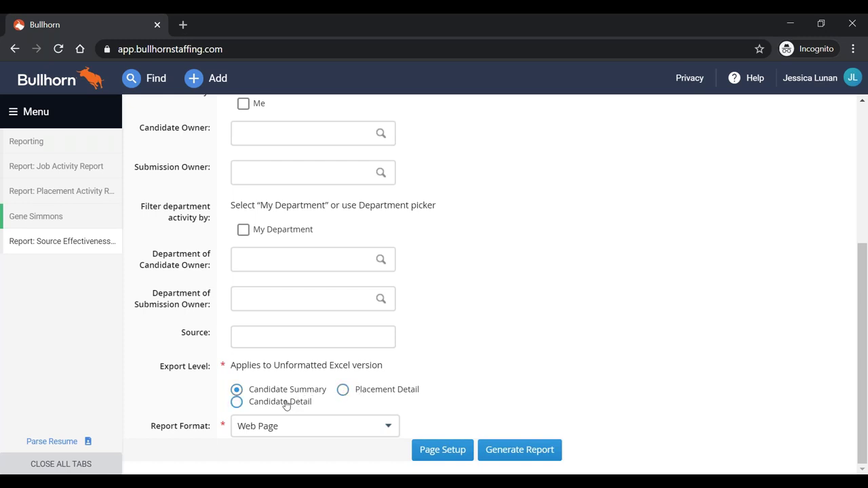
left_click(297, 433)
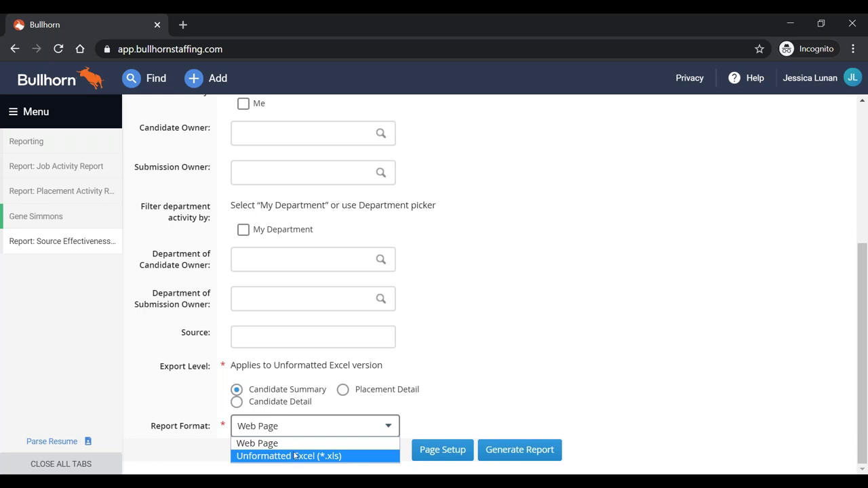
left_click(440, 381)
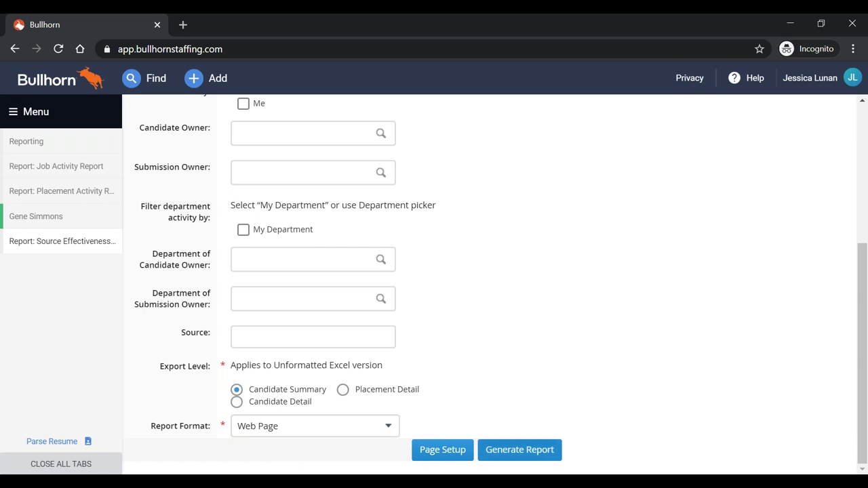
left_click(353, 342)
left_click(353, 342)
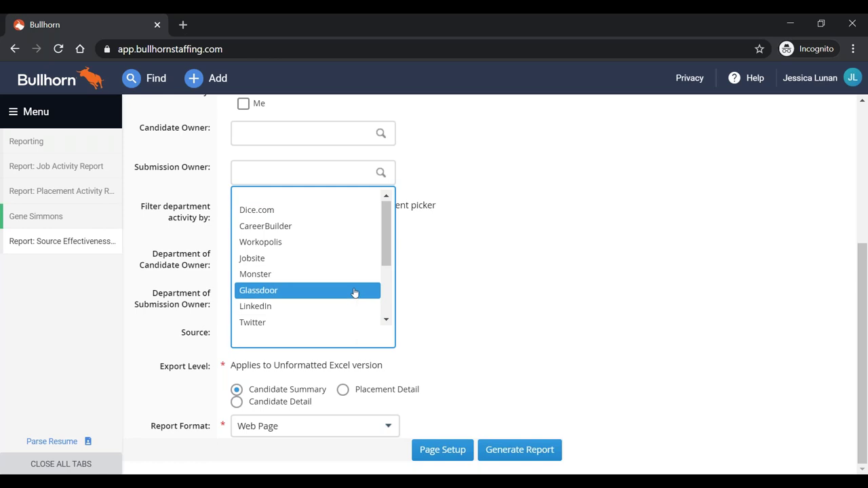
left_click(506, 278)
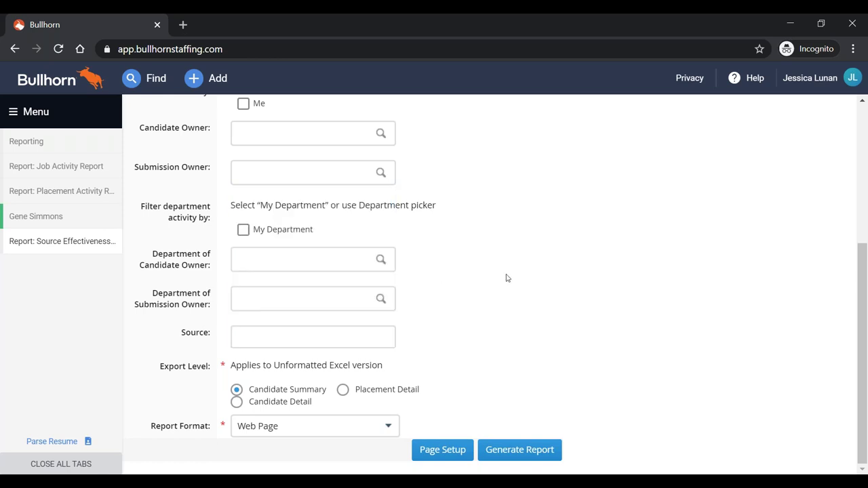
- Generate the Source Effectiveness Report as a web page and examine its chart and per-source table
left_click(551, 455)
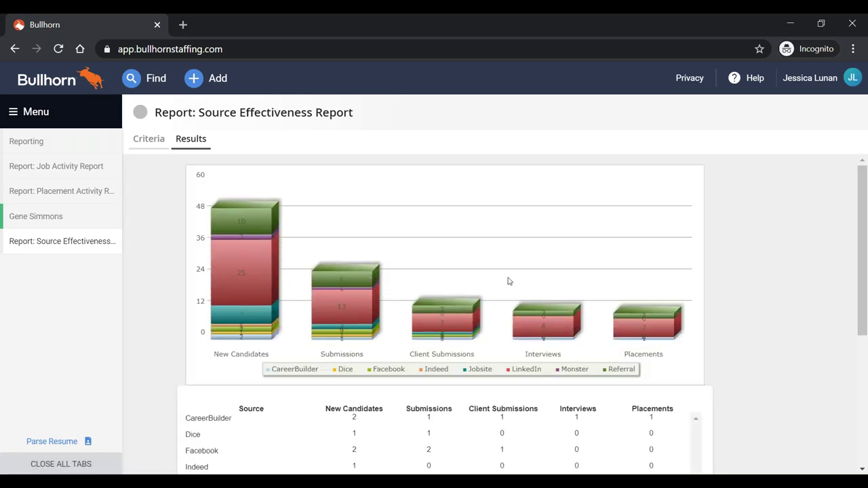
scroll(508, 280, "down", 1)
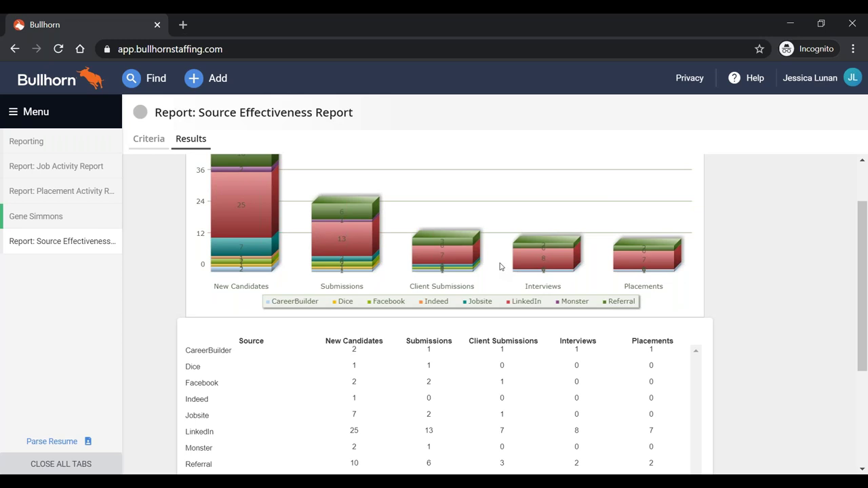
scroll(495, 265, "down", 1)
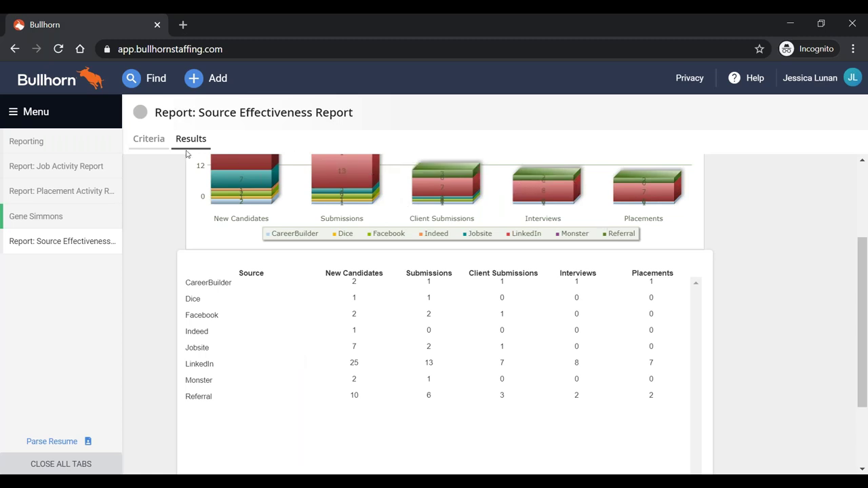
- Return to the report criteria, set the export level to Placement Detail and restrict the source to LinkedIn
left_click(148, 140)
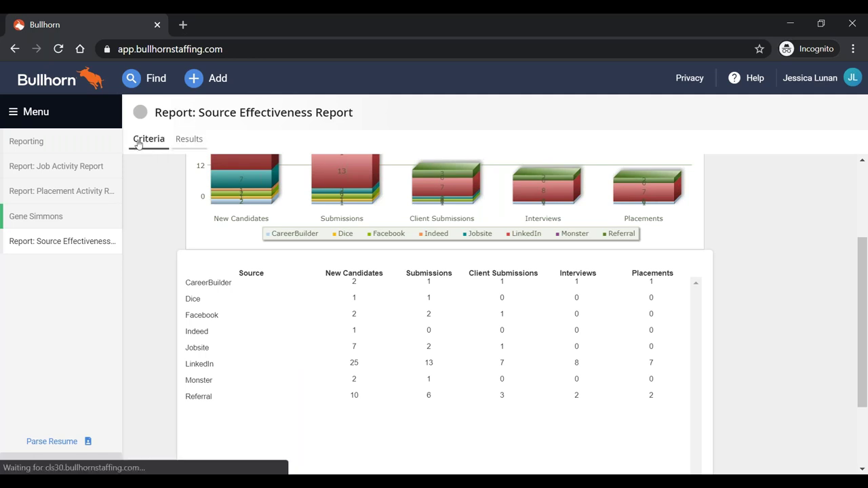
scroll(312, 260, "down", 3)
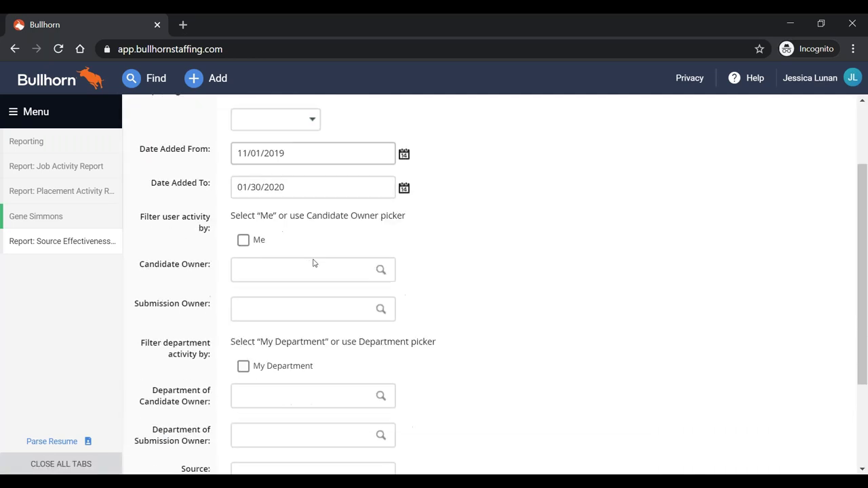
scroll(313, 264, "down", 2)
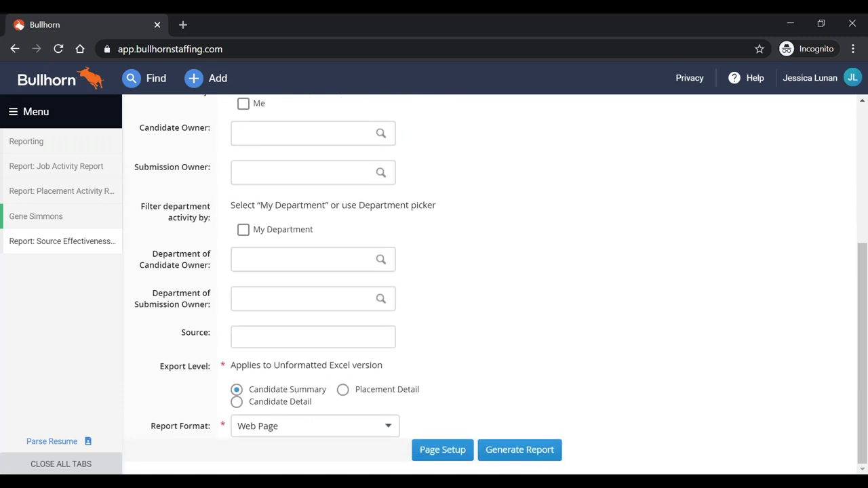
left_click(346, 391)
left_click(348, 343)
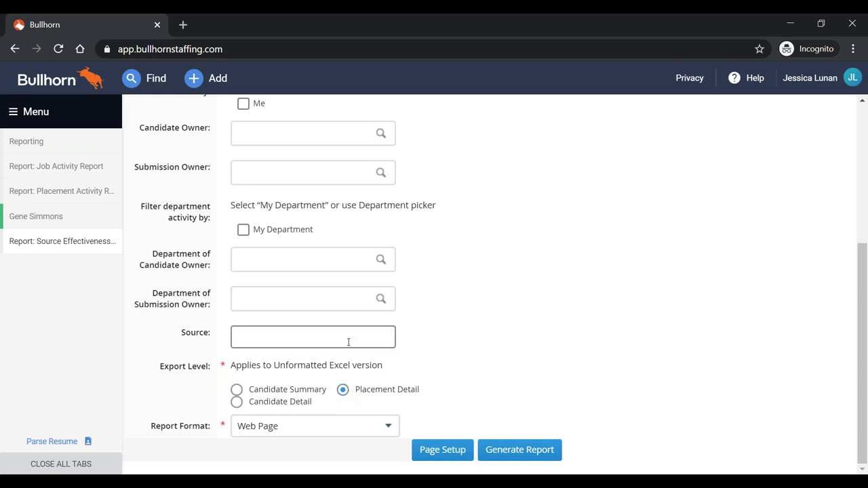
left_click(348, 342)
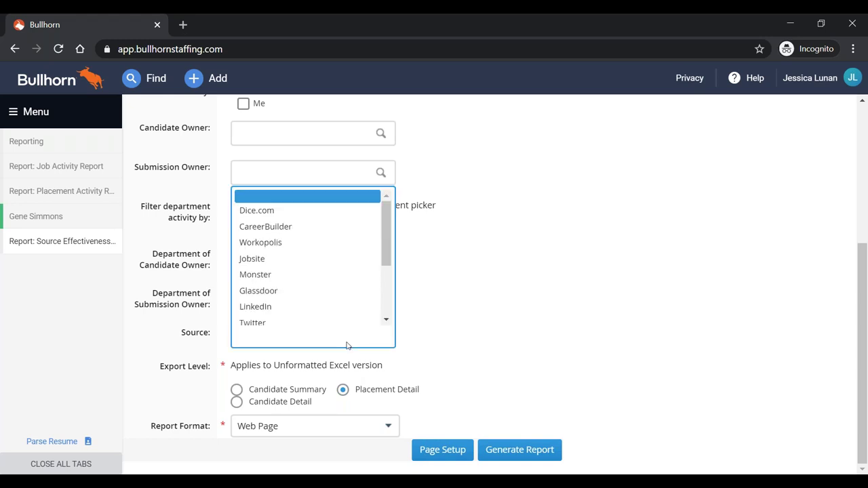
left_click(322, 313)
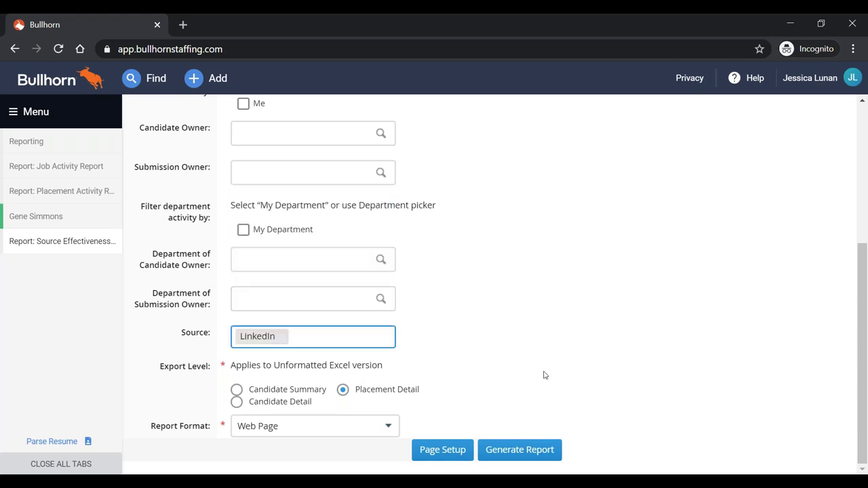
- Set the report format to Unformatted Excel (*.xls) and generate the Source Effectiveness Report
left_click(361, 420)
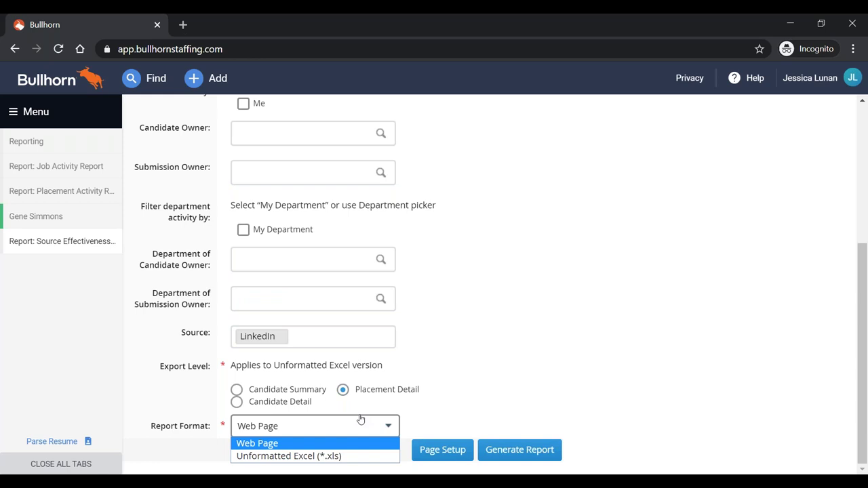
left_click(339, 456)
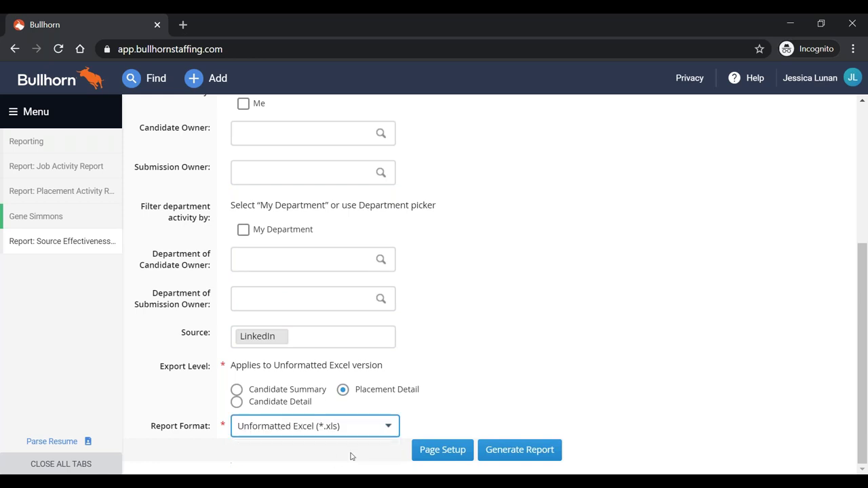
left_click(517, 451)
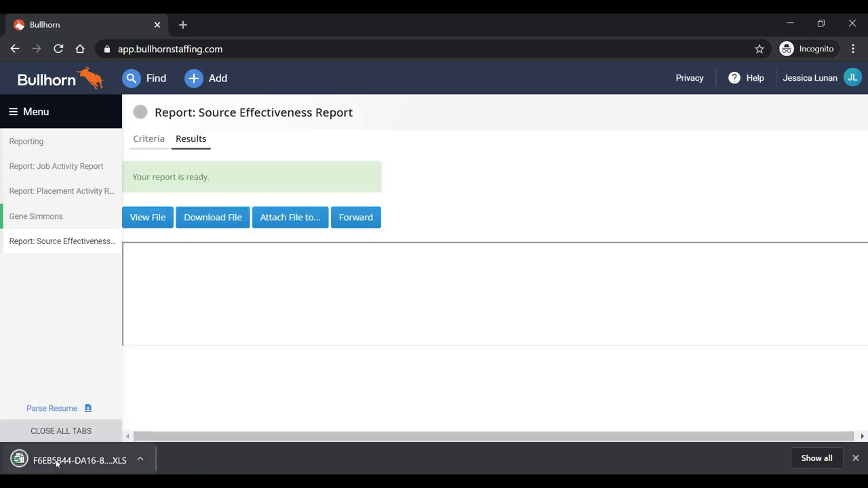
- Open the downloaded XLS report in Excel, examine its placement detail rows and columns, and close the workbook
left_click(57, 465)
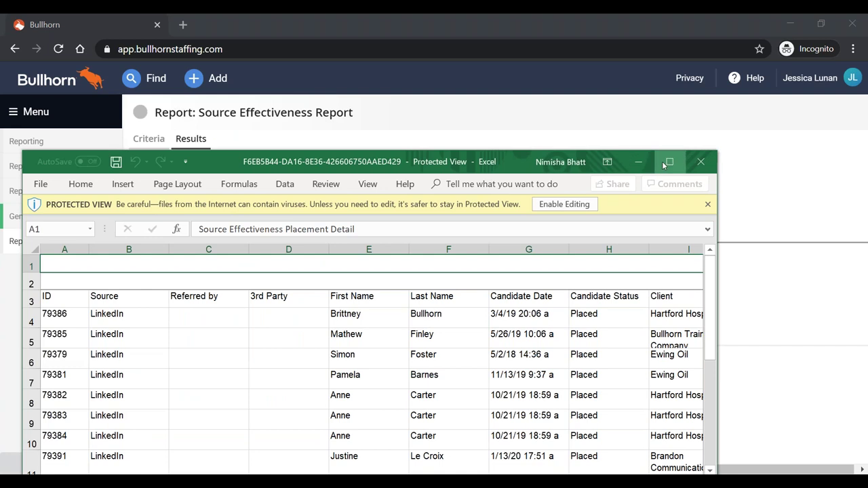
left_click(663, 163)
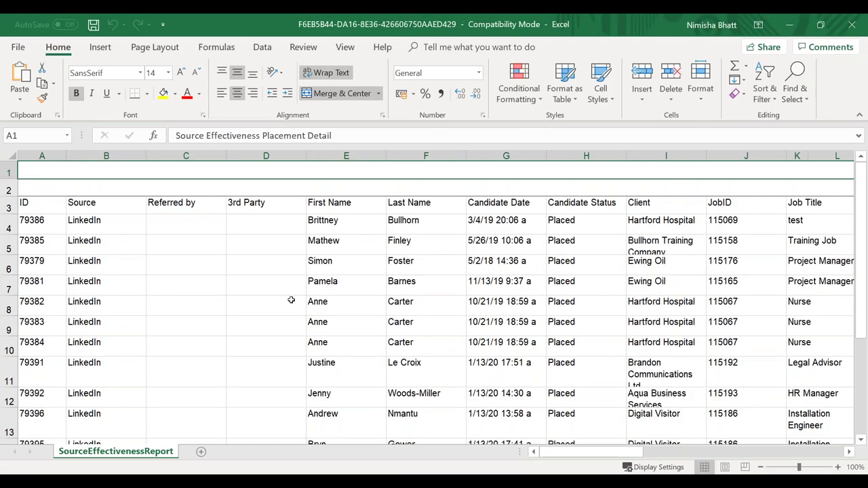
scroll(291, 301, "down", 4)
scroll(295, 301, "up", 4)
left_click_drag(590, 456, 671, 415)
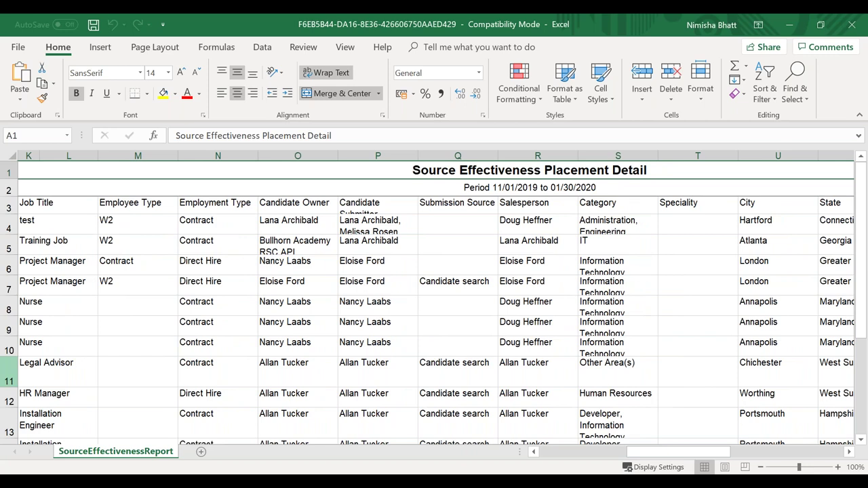
scroll(434, 302, "down", 1)
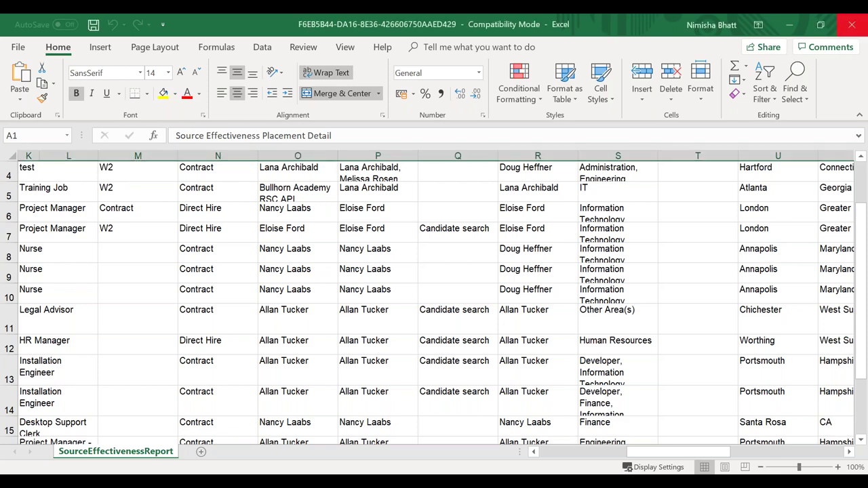
left_click(841, 19)
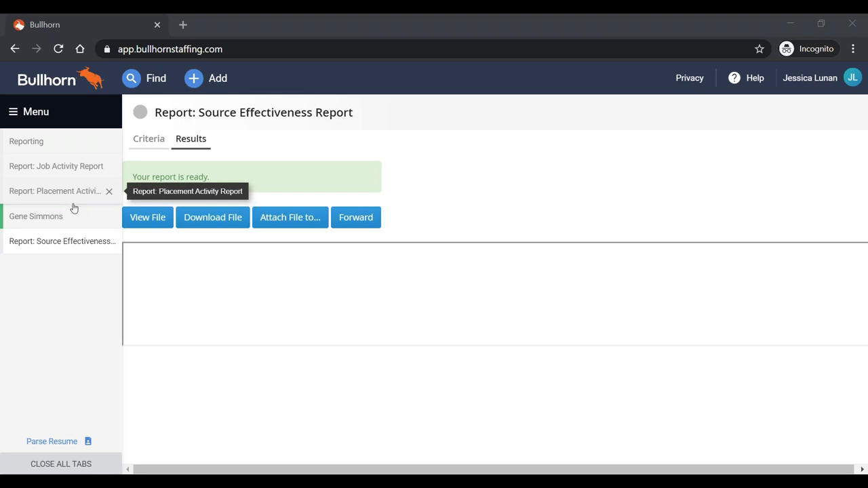
- Run the Recruiting Activity Report from the standard reports list and set its Reporting Period to Year to Date
left_click(64, 151)
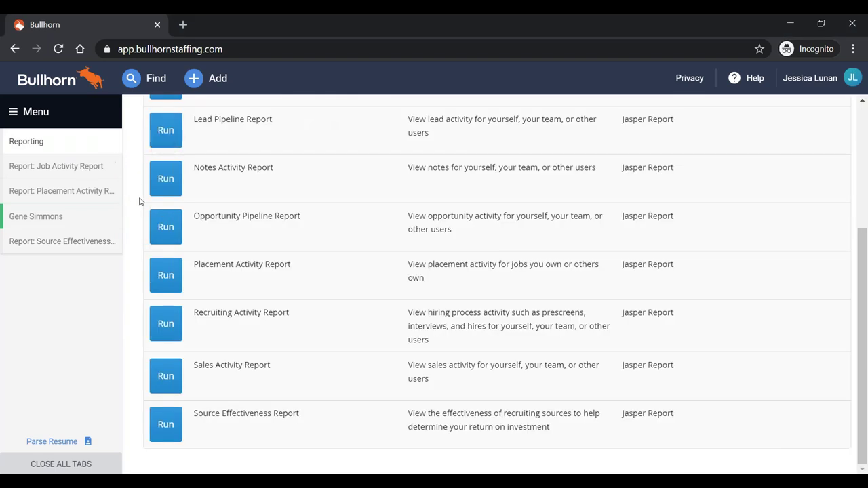
left_click(163, 325)
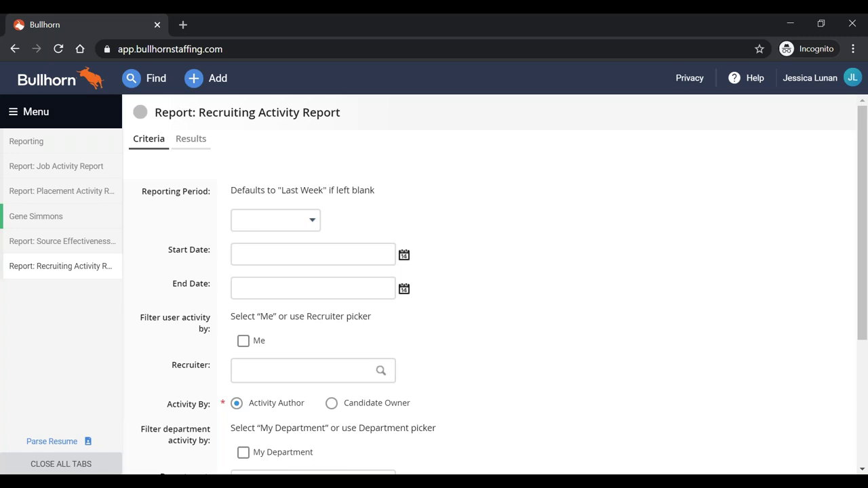
left_click(309, 223)
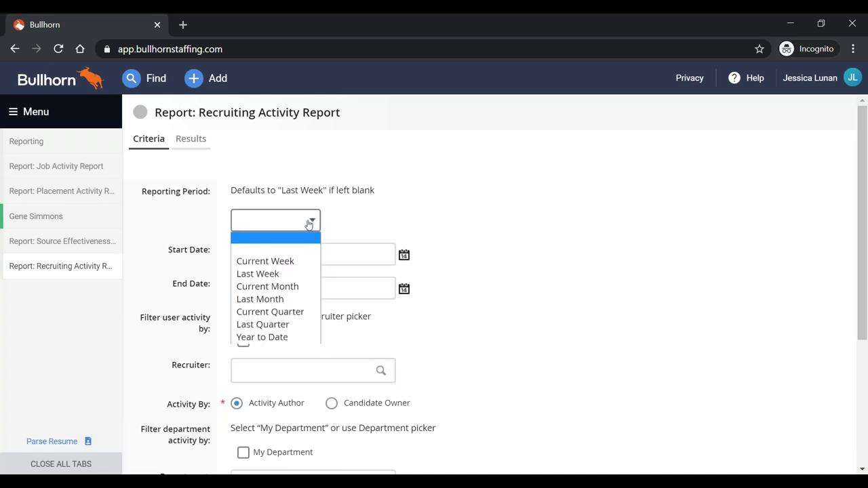
left_click(283, 338)
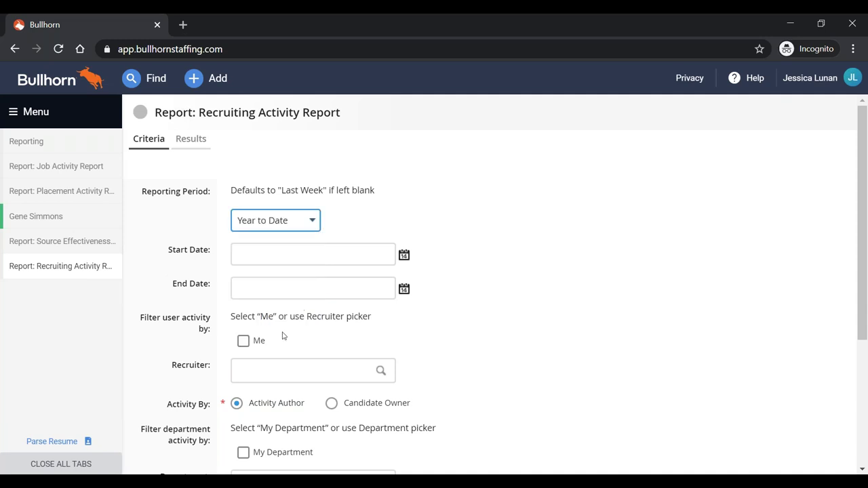
- Keep the report's activity attribution set to Activity Author and generate the Recruiting Activity Report as a Web Page
scroll(585, 287, "down", 2)
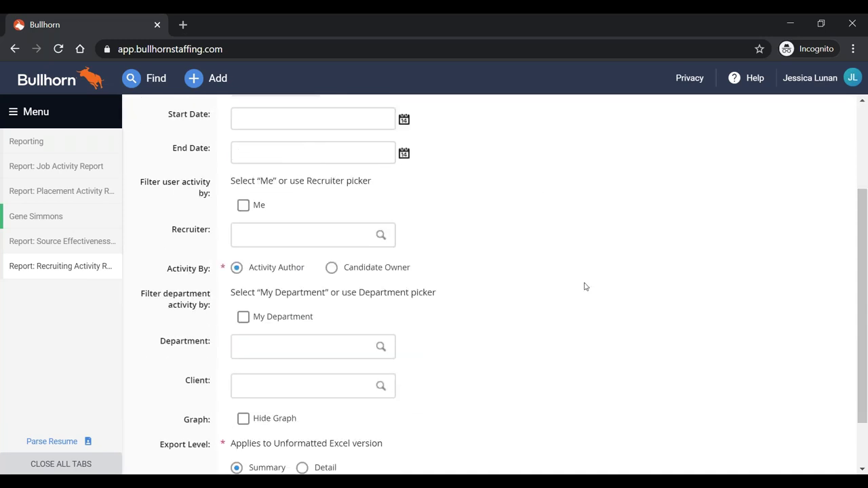
scroll(585, 287, "down", 1)
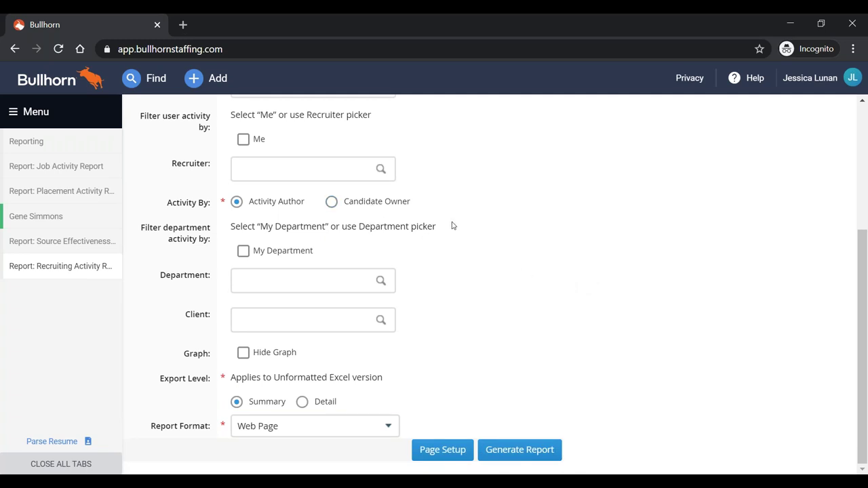
left_click(374, 205)
left_click(278, 203)
left_click(512, 453)
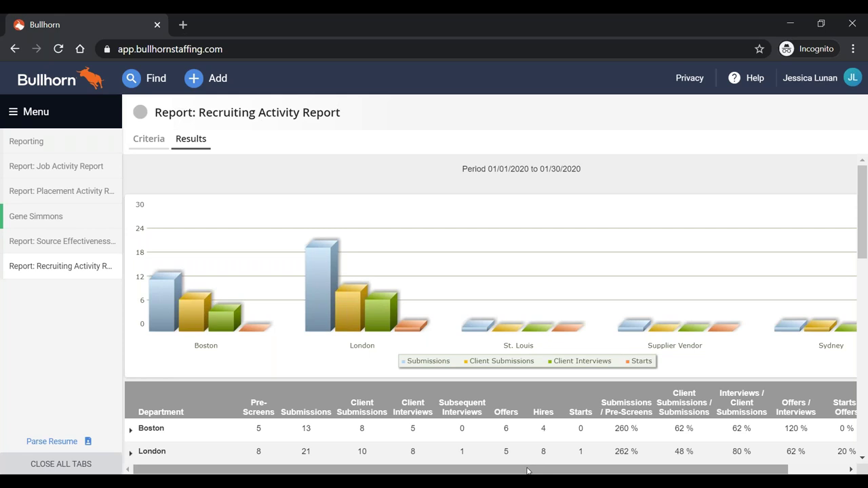
- Review the recruiting activity table by department and expand the London row to its recruiters
scroll(516, 421, "down", 1)
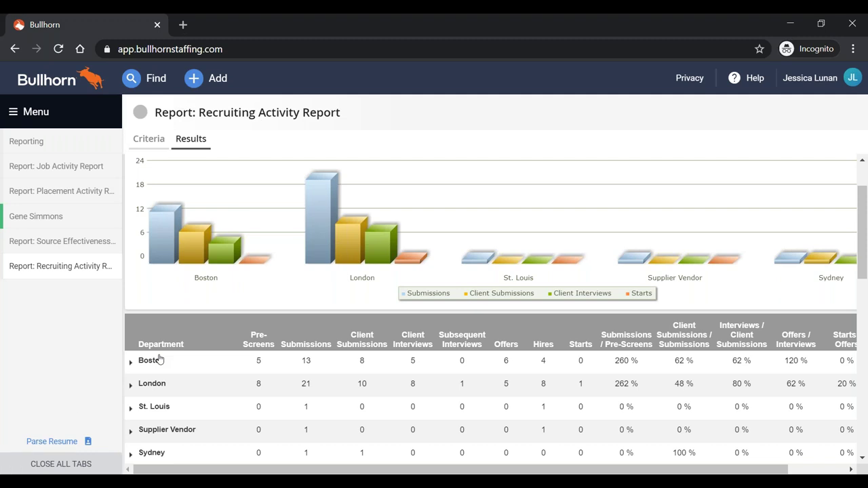
scroll(254, 394, "down", 1)
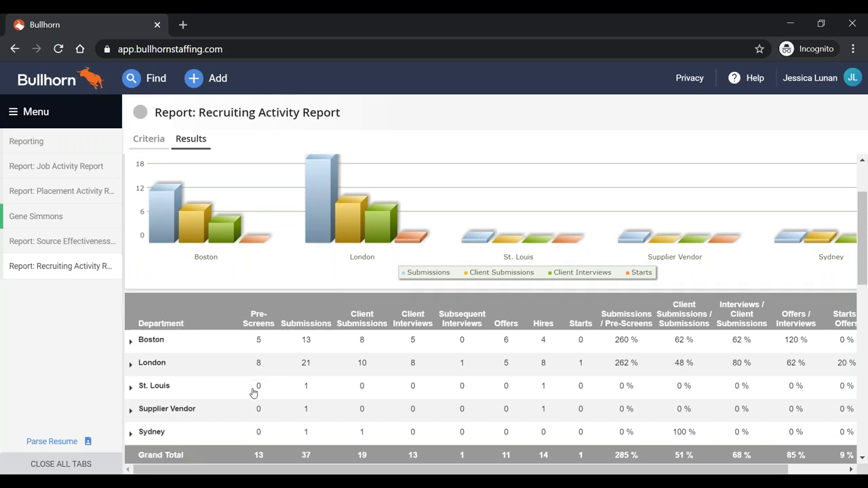
scroll(253, 393, "down", 2)
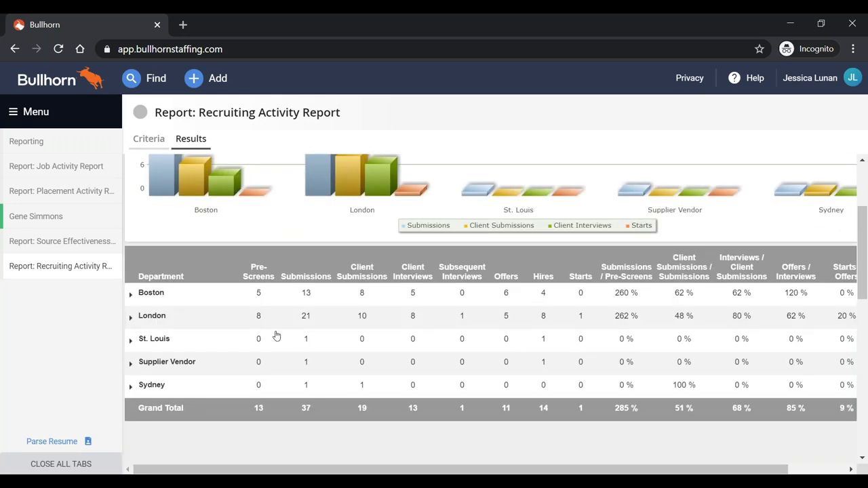
left_click(133, 311)
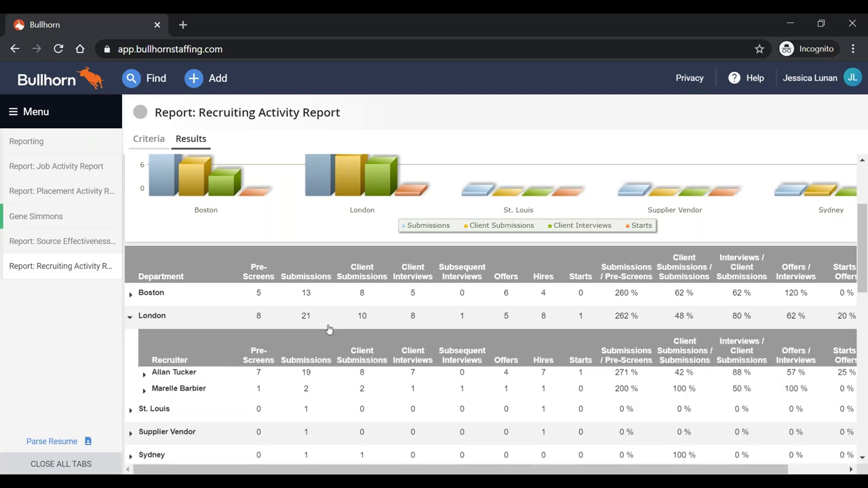
- Expand the first recruiter listed under London to show the candidate records behind the totals
scroll(323, 346, "down", 1)
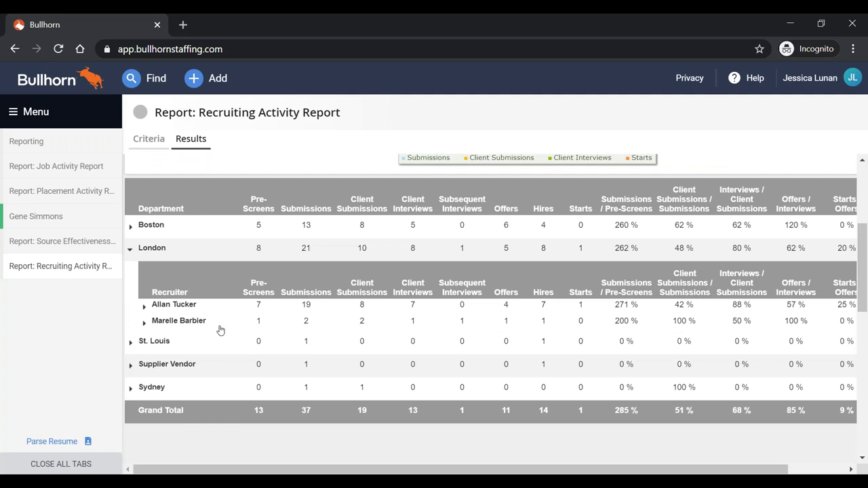
left_click(148, 307)
left_click(144, 307)
scroll(243, 326, "down", 3)
scroll(242, 325, "up", 4)
scroll(276, 330, "up", 3)
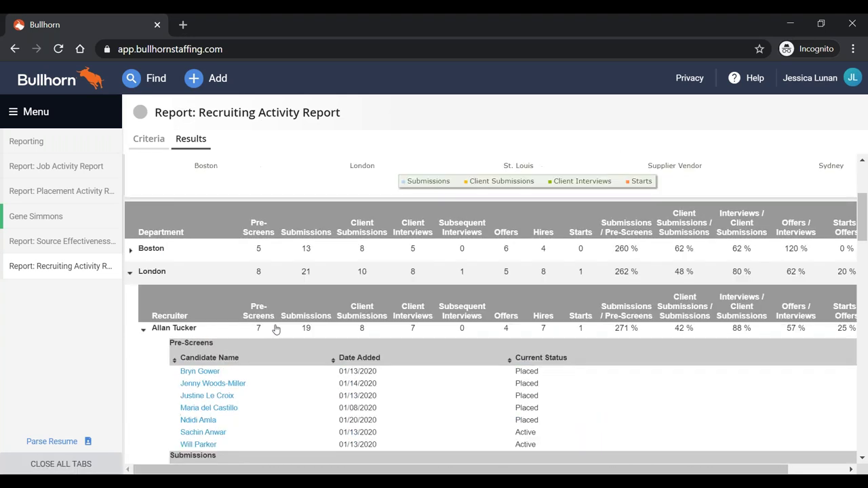
- Examine the recruiter's Pre-Screens, Submissions, Client Submissions, Client Interviews, Offers, Hires and Starts details, returning to the department summary
scroll(274, 368, "down", 2)
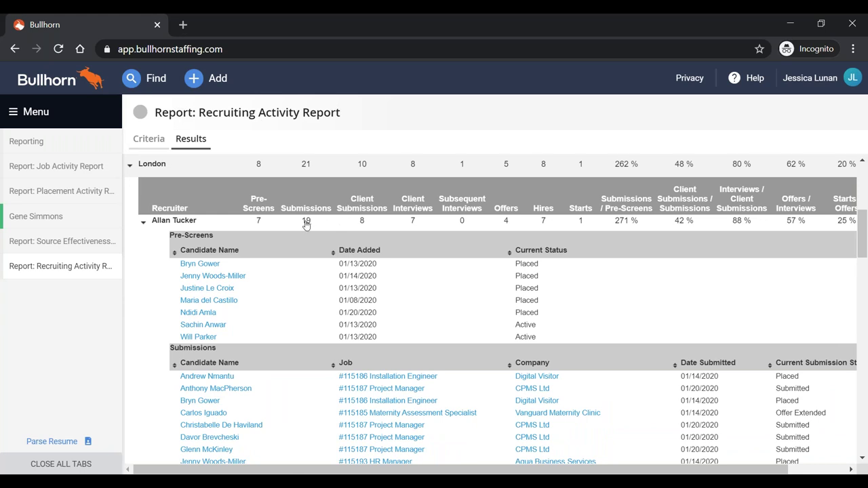
scroll(307, 348, "down", 1)
scroll(251, 324, "down", 3)
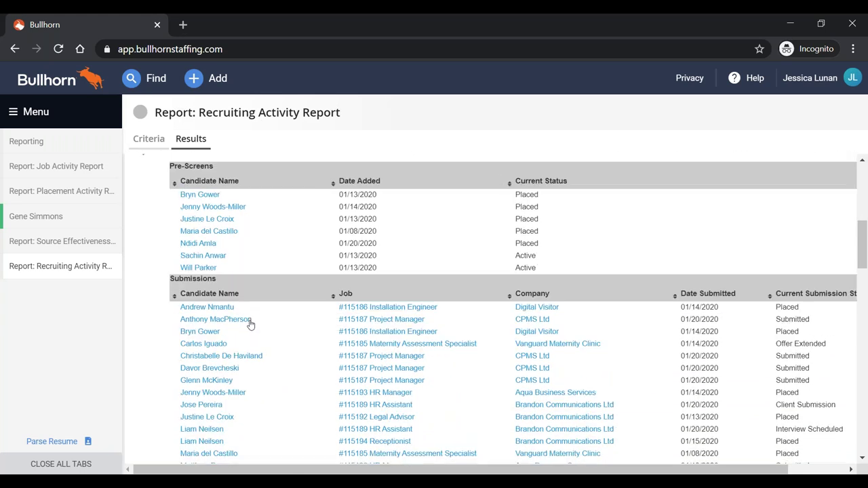
scroll(256, 325, "down", 3)
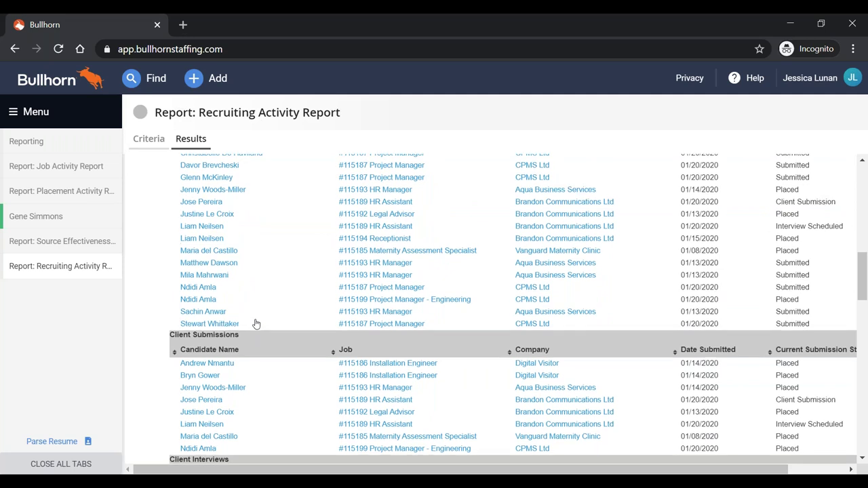
scroll(256, 324, "down", 1)
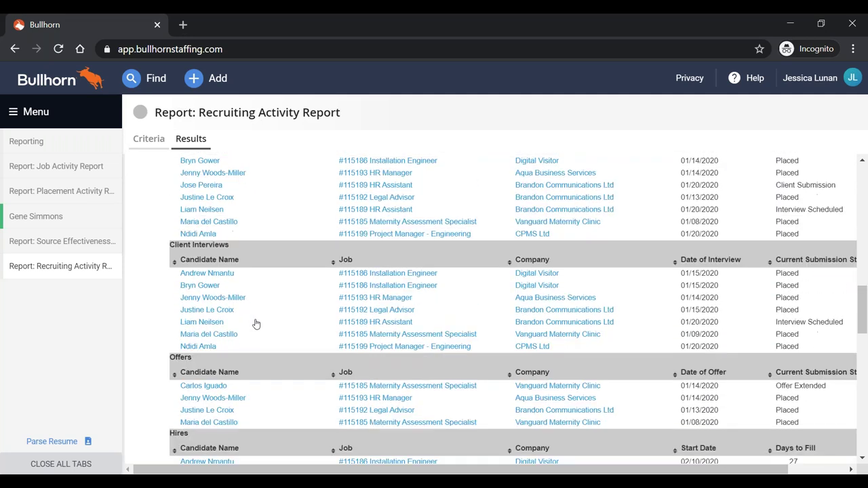
scroll(255, 325, "down", 1)
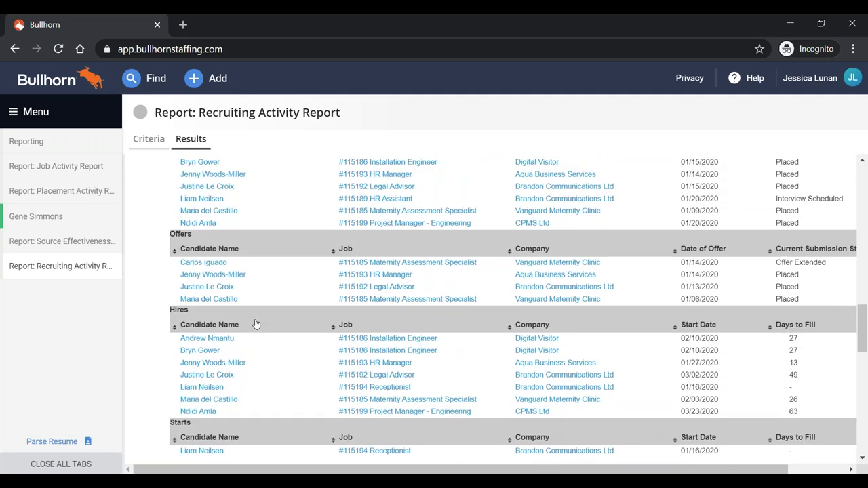
scroll(256, 324, "down", 1)
scroll(256, 325, "up", 1)
scroll(256, 324, "up", 6)
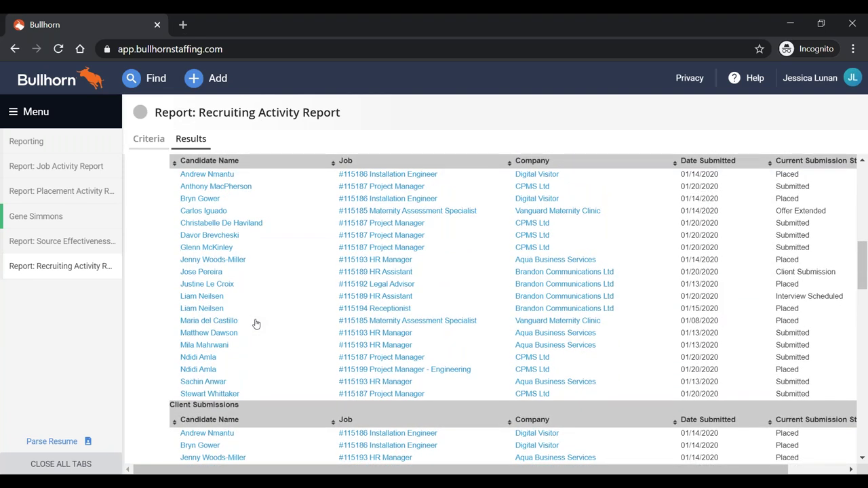
scroll(256, 325, "up", 3)
scroll(251, 328, "up", 2)
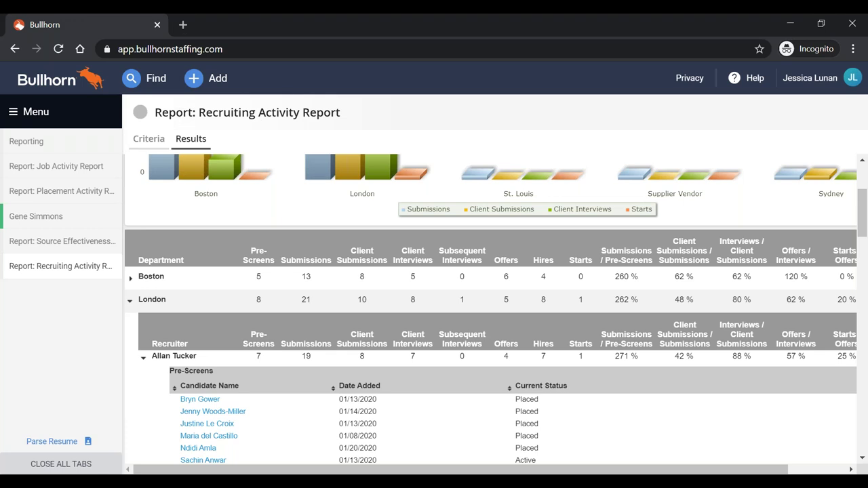
- Open the Placements list and add the Employment Type column to it
left_click(37, 112)
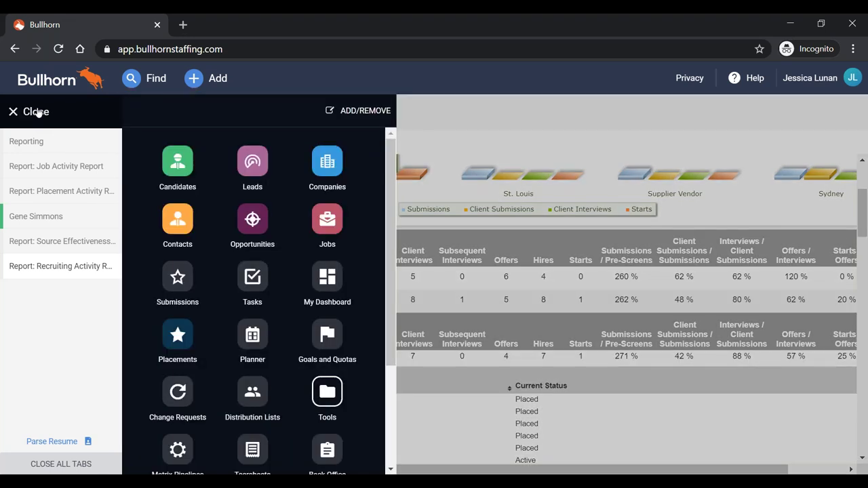
left_click(179, 337)
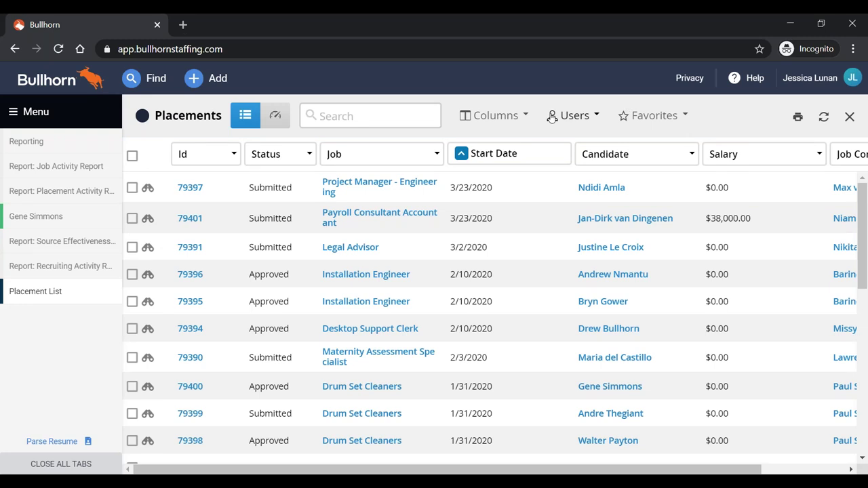
left_click(506, 119)
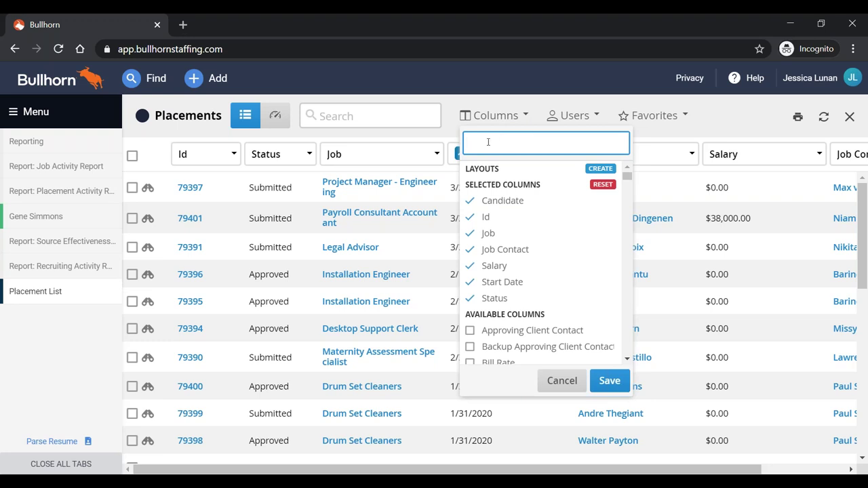
type("employ")
left_click(517, 238)
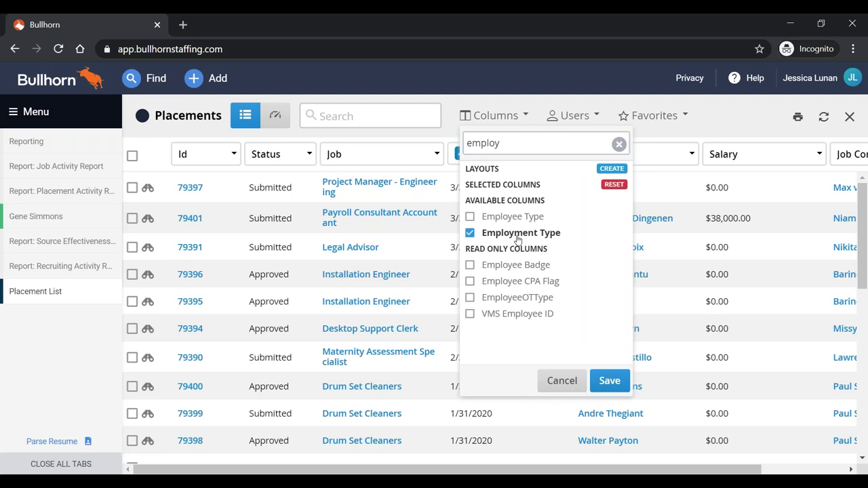
left_click(610, 385)
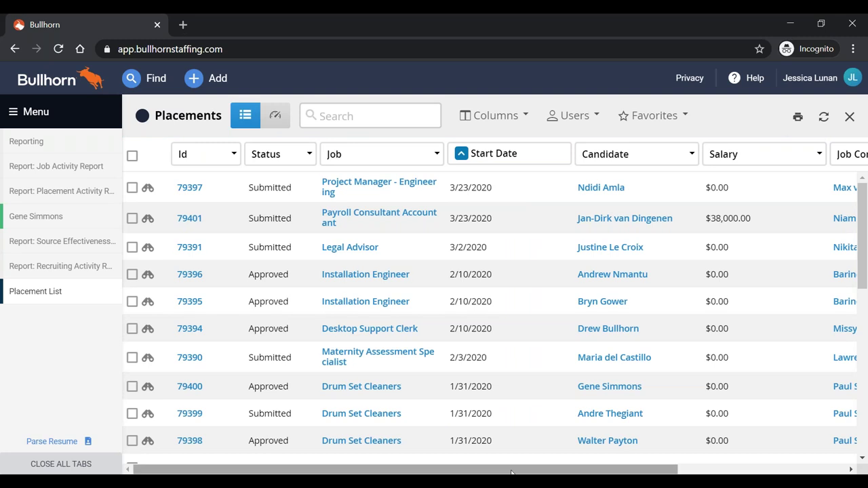
- Filter the placements by the Employment Type Contract
left_click_drag(512, 473, 699, 470)
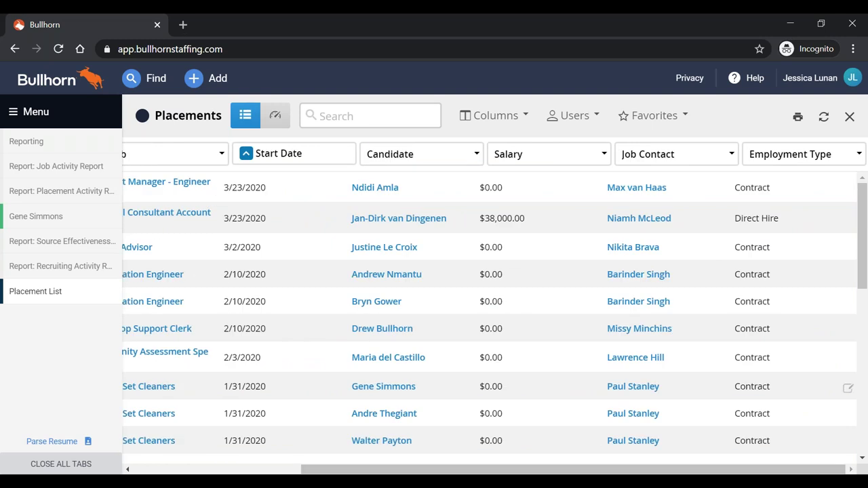
left_click(836, 161)
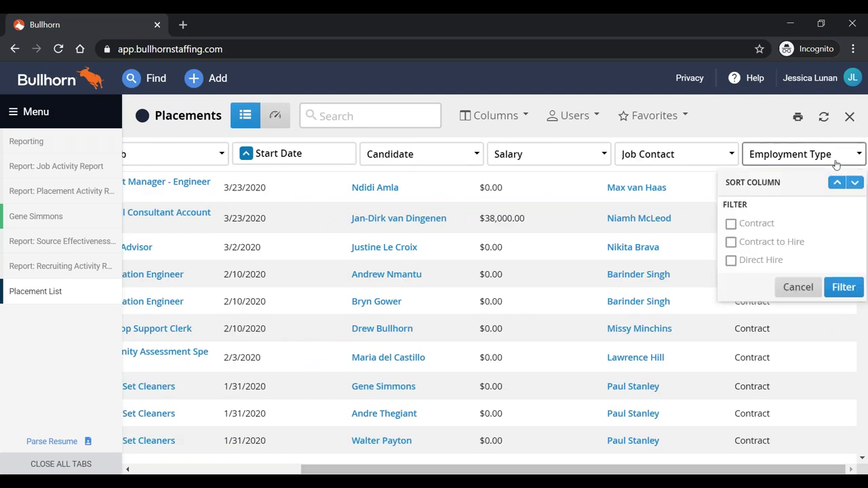
left_click(757, 224)
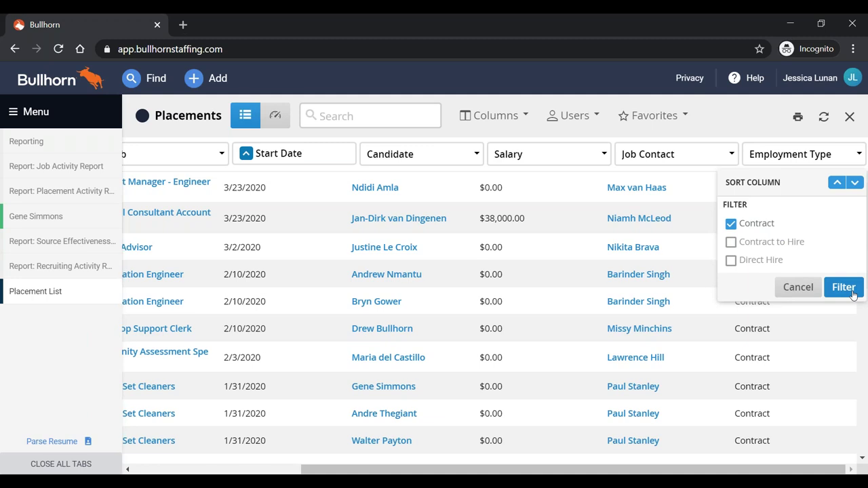
left_click(844, 288)
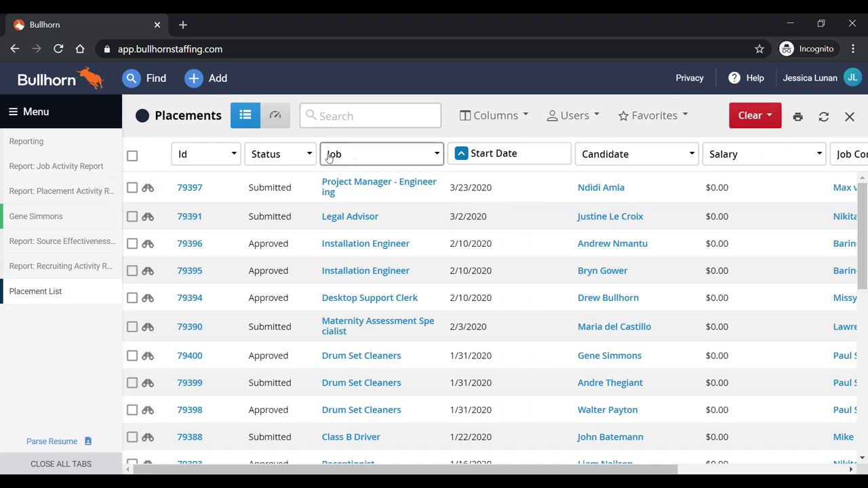
- Narrow the placements to those with status Approved and a Future start date
left_click(307, 155)
left_click(304, 243)
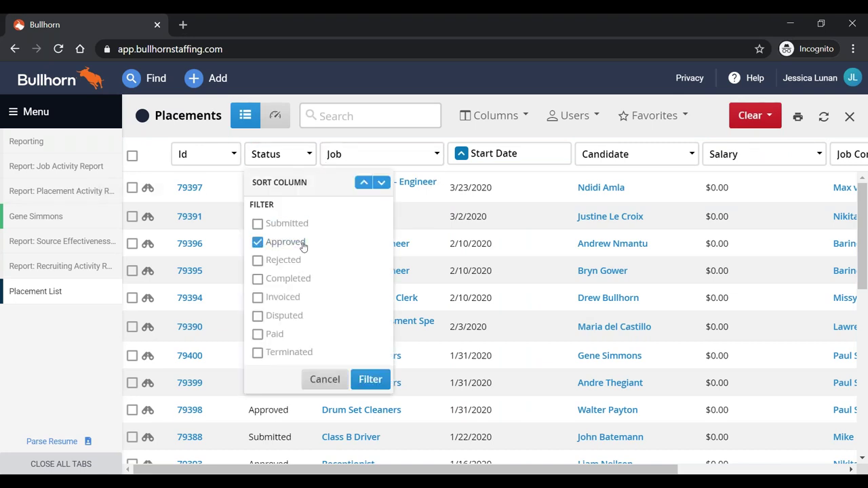
left_click(370, 380)
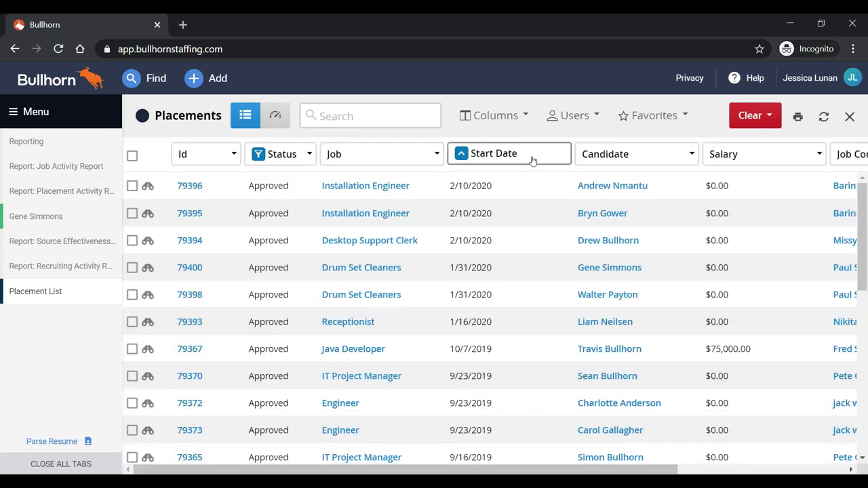
left_click(533, 161)
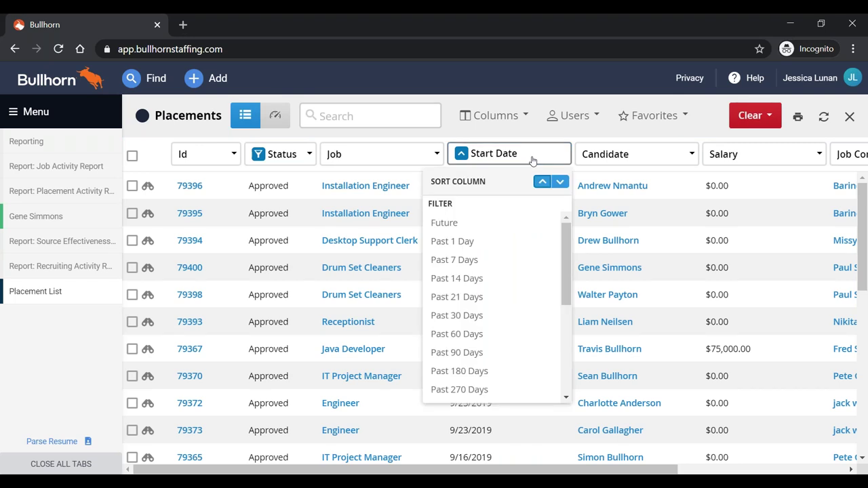
left_click(475, 230)
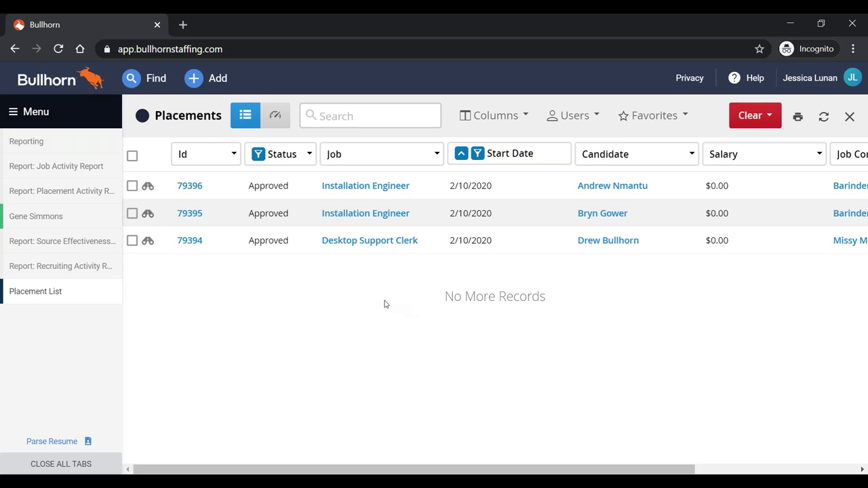
- Select all the filtered placements, export them as CSV and download the file, allowing multiple downloads from the site
left_click(132, 157)
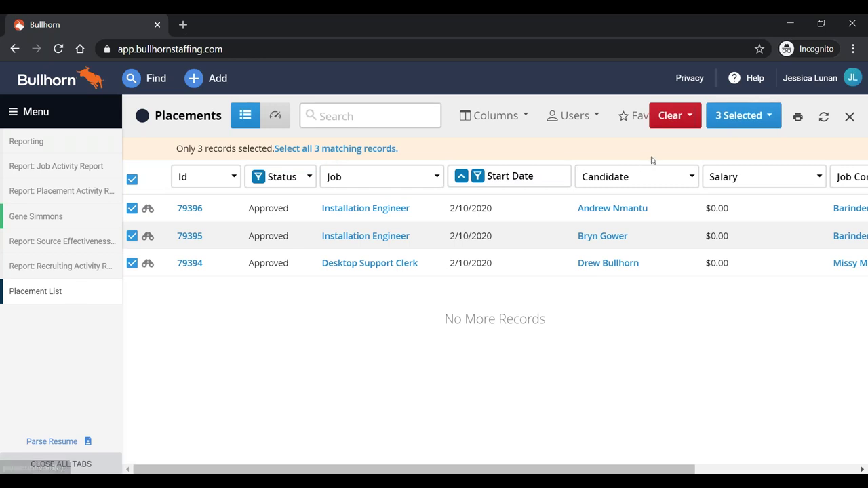
left_click(740, 122)
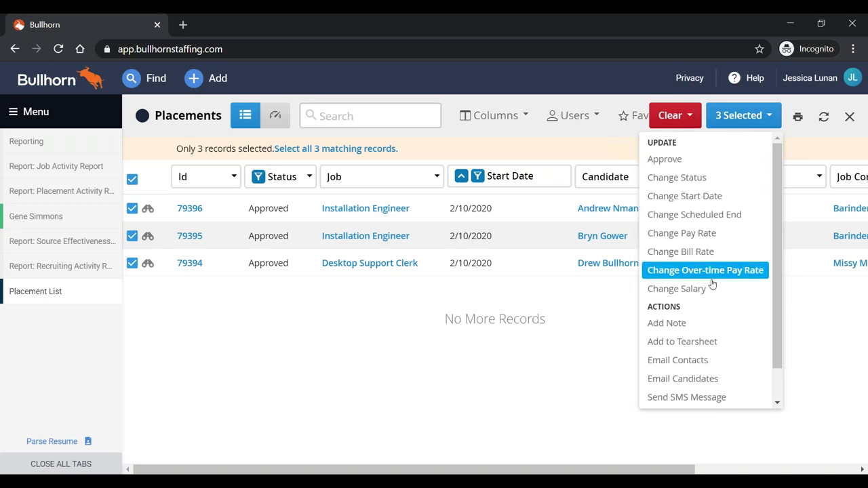
scroll(713, 285, "down", 2)
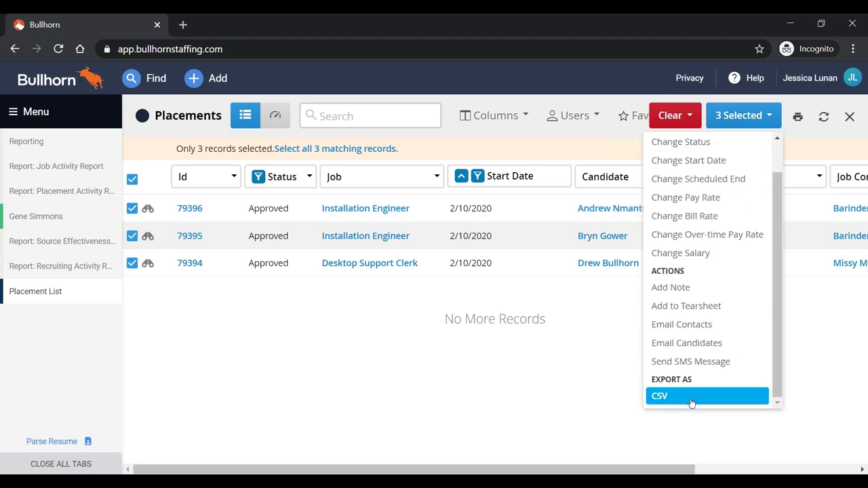
left_click(692, 401)
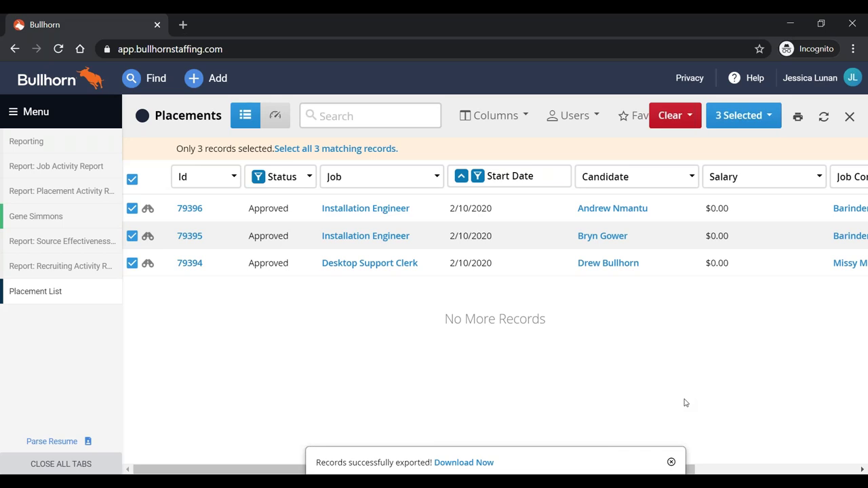
left_click(463, 463)
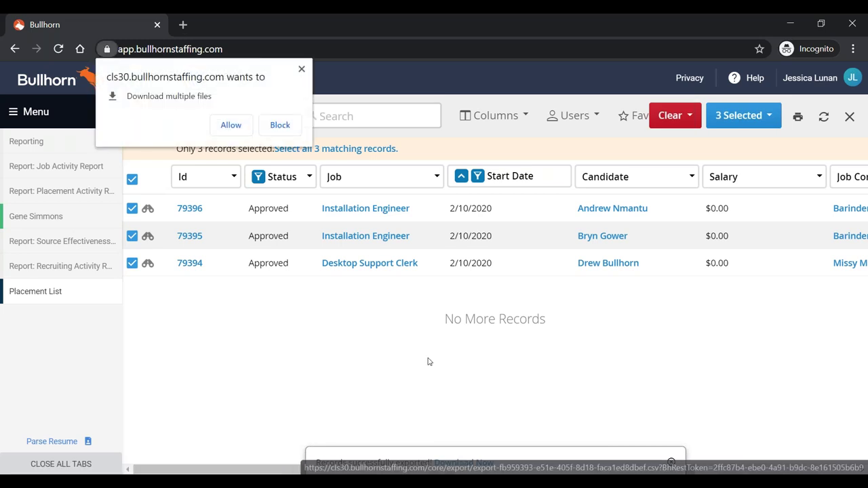
left_click(228, 128)
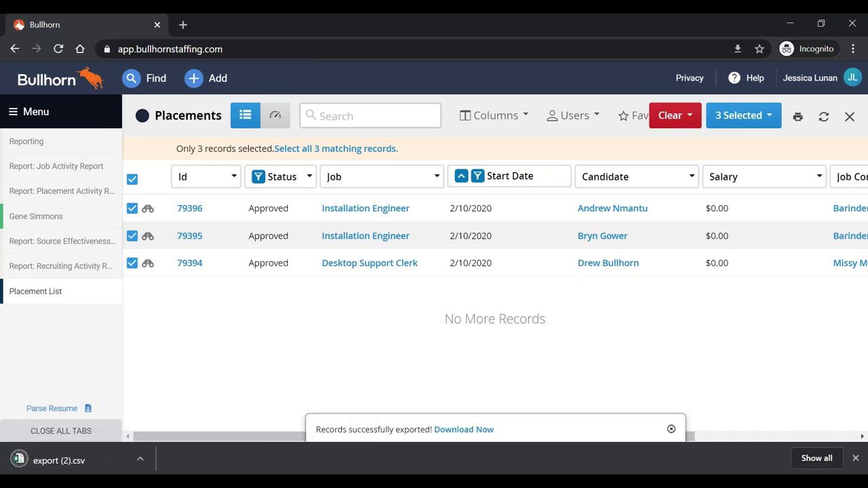
- Open the downloaded export (2).csv in Excel, fit the Start Date column to its contents, and review the exported placement rows
left_click(53, 464)
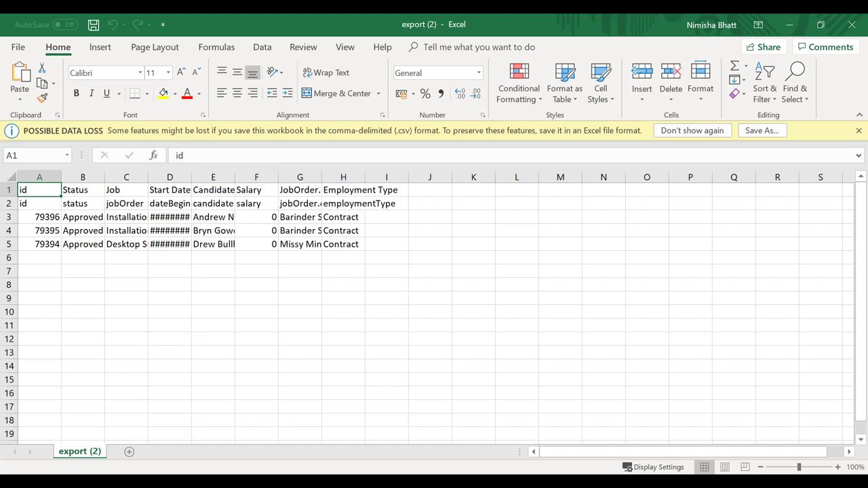
double_click(191, 177)
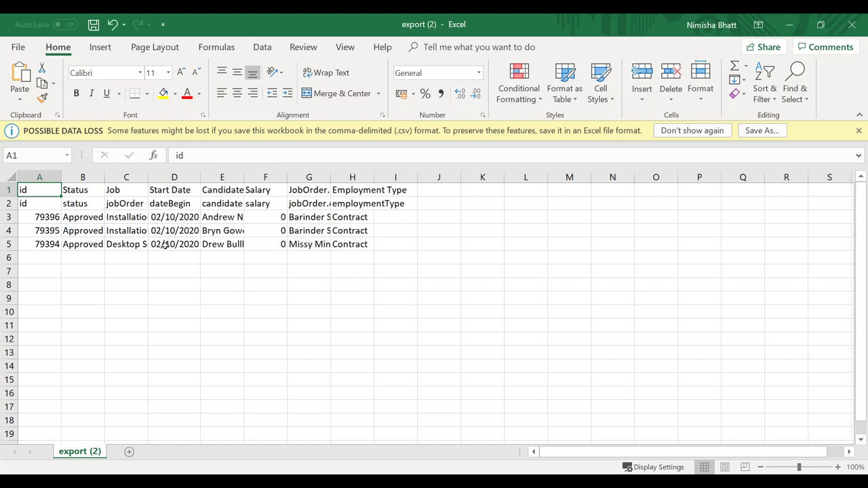
left_click_drag(58, 249, 342, 254)
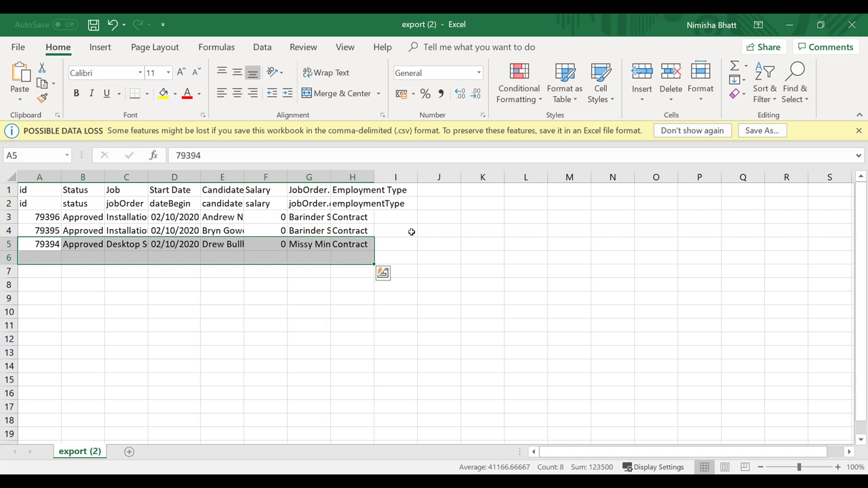
left_click(791, 24)
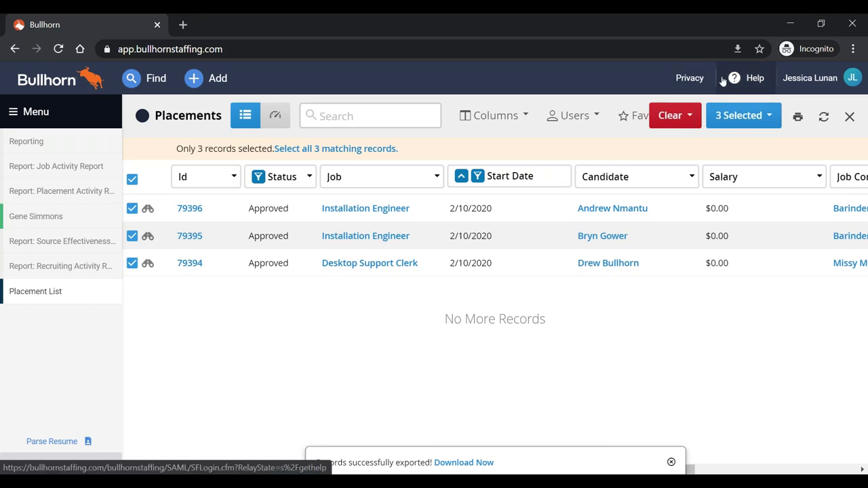
- Open Bullhorn's help site and search it for "standard report"
left_click(744, 88)
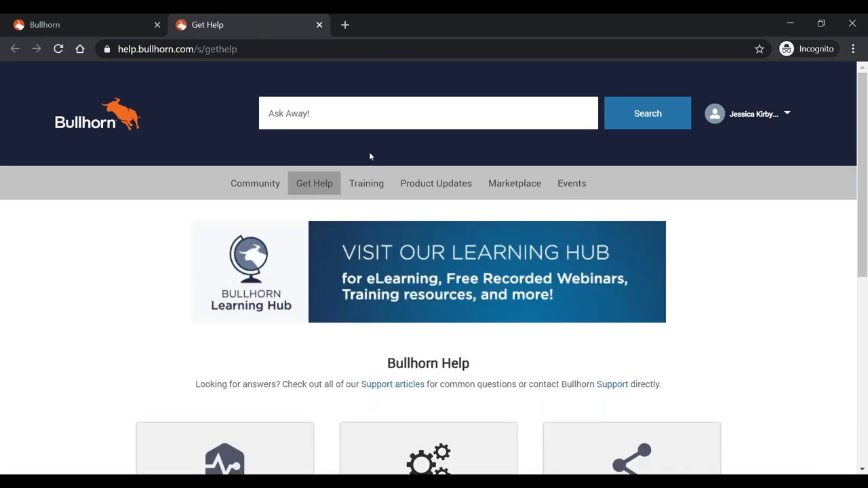
left_click(326, 109)
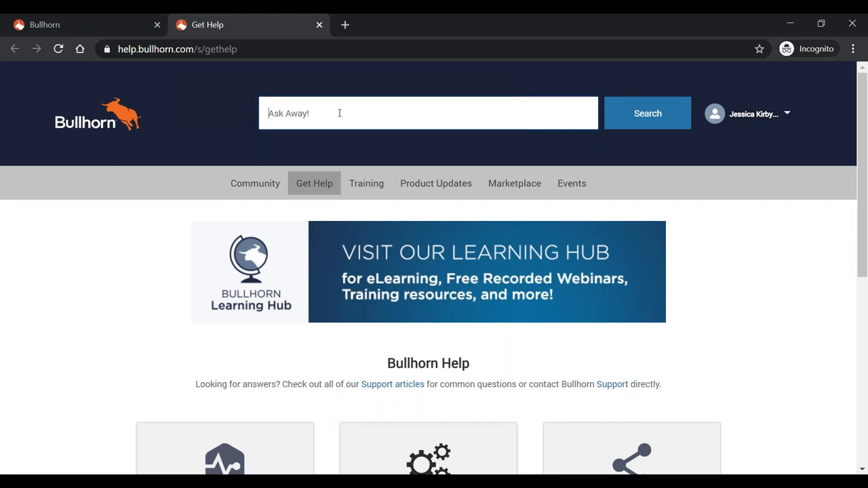
type("standard report")
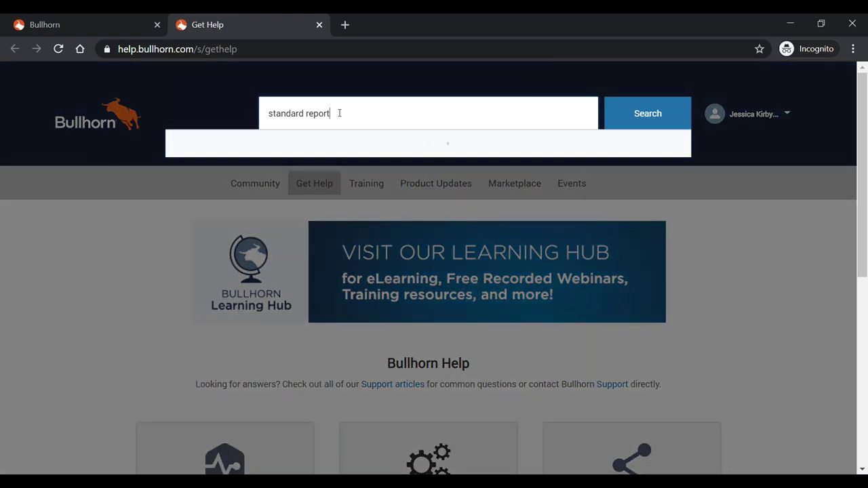
key("Return")
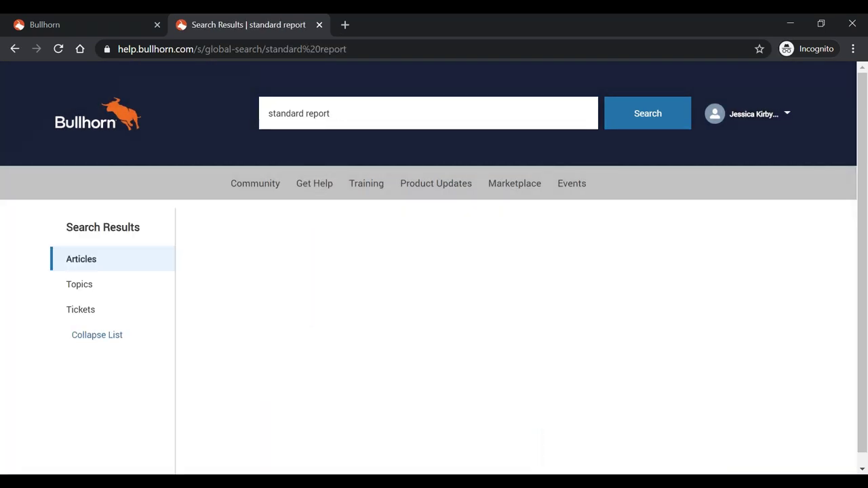